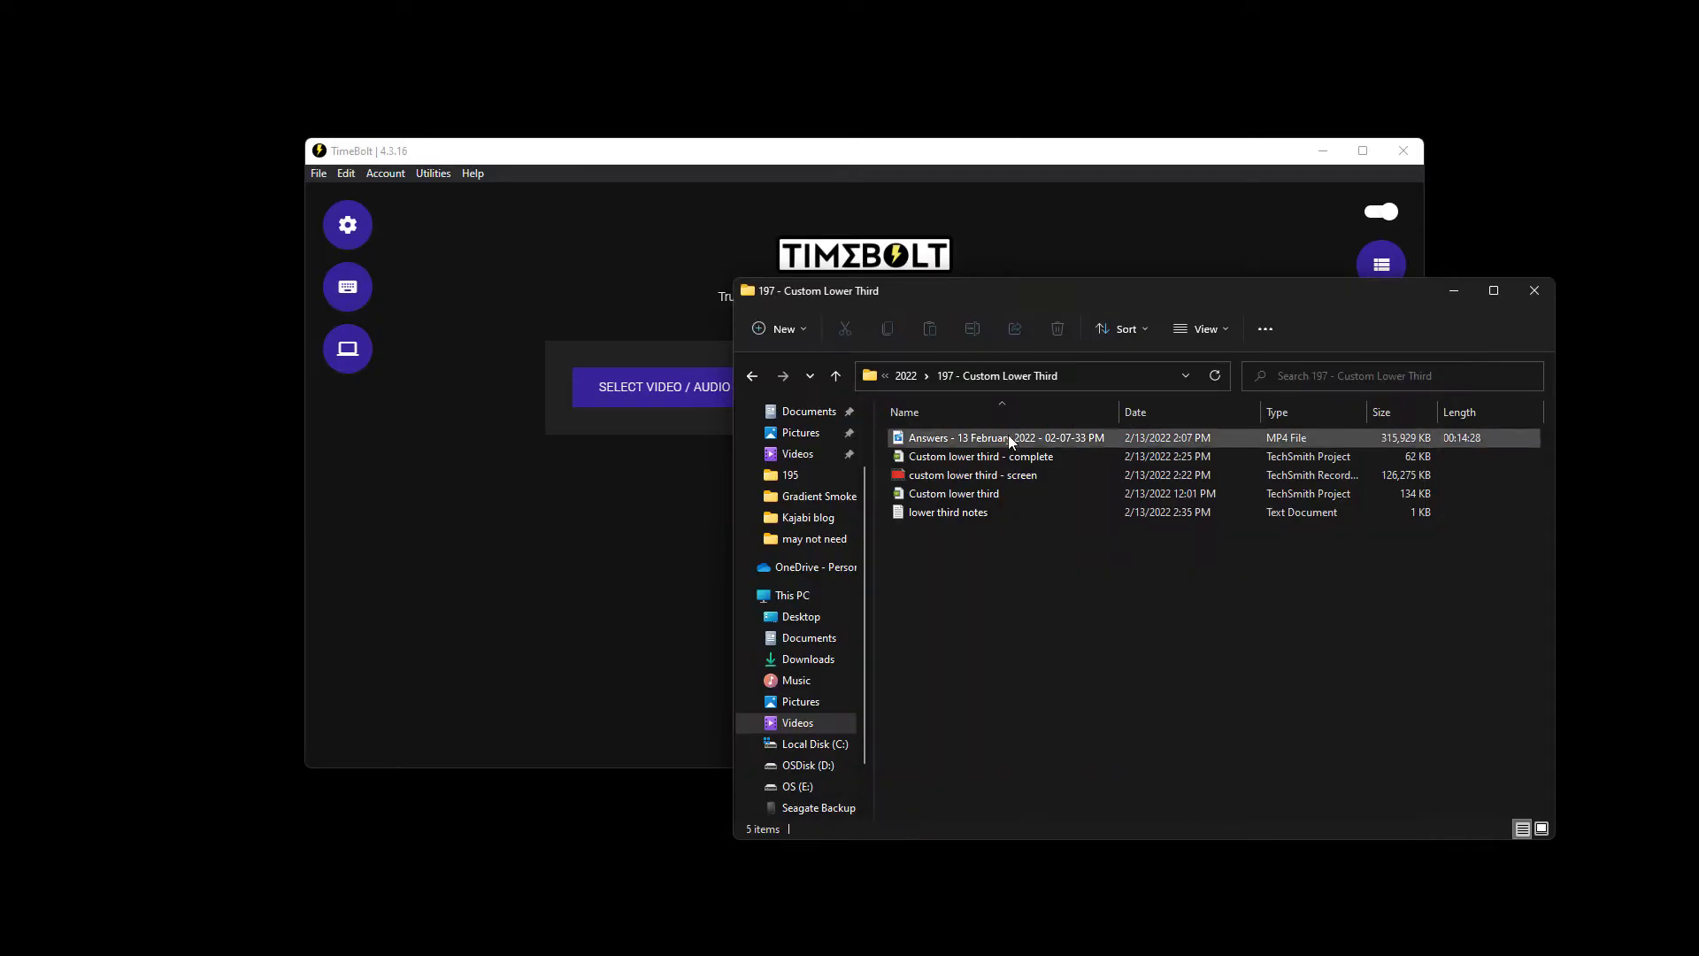
Load the raw Answers webcam MP4 into TimeBolt and maximize the window while it analyses silences
drag(1005, 447, 667, 390)
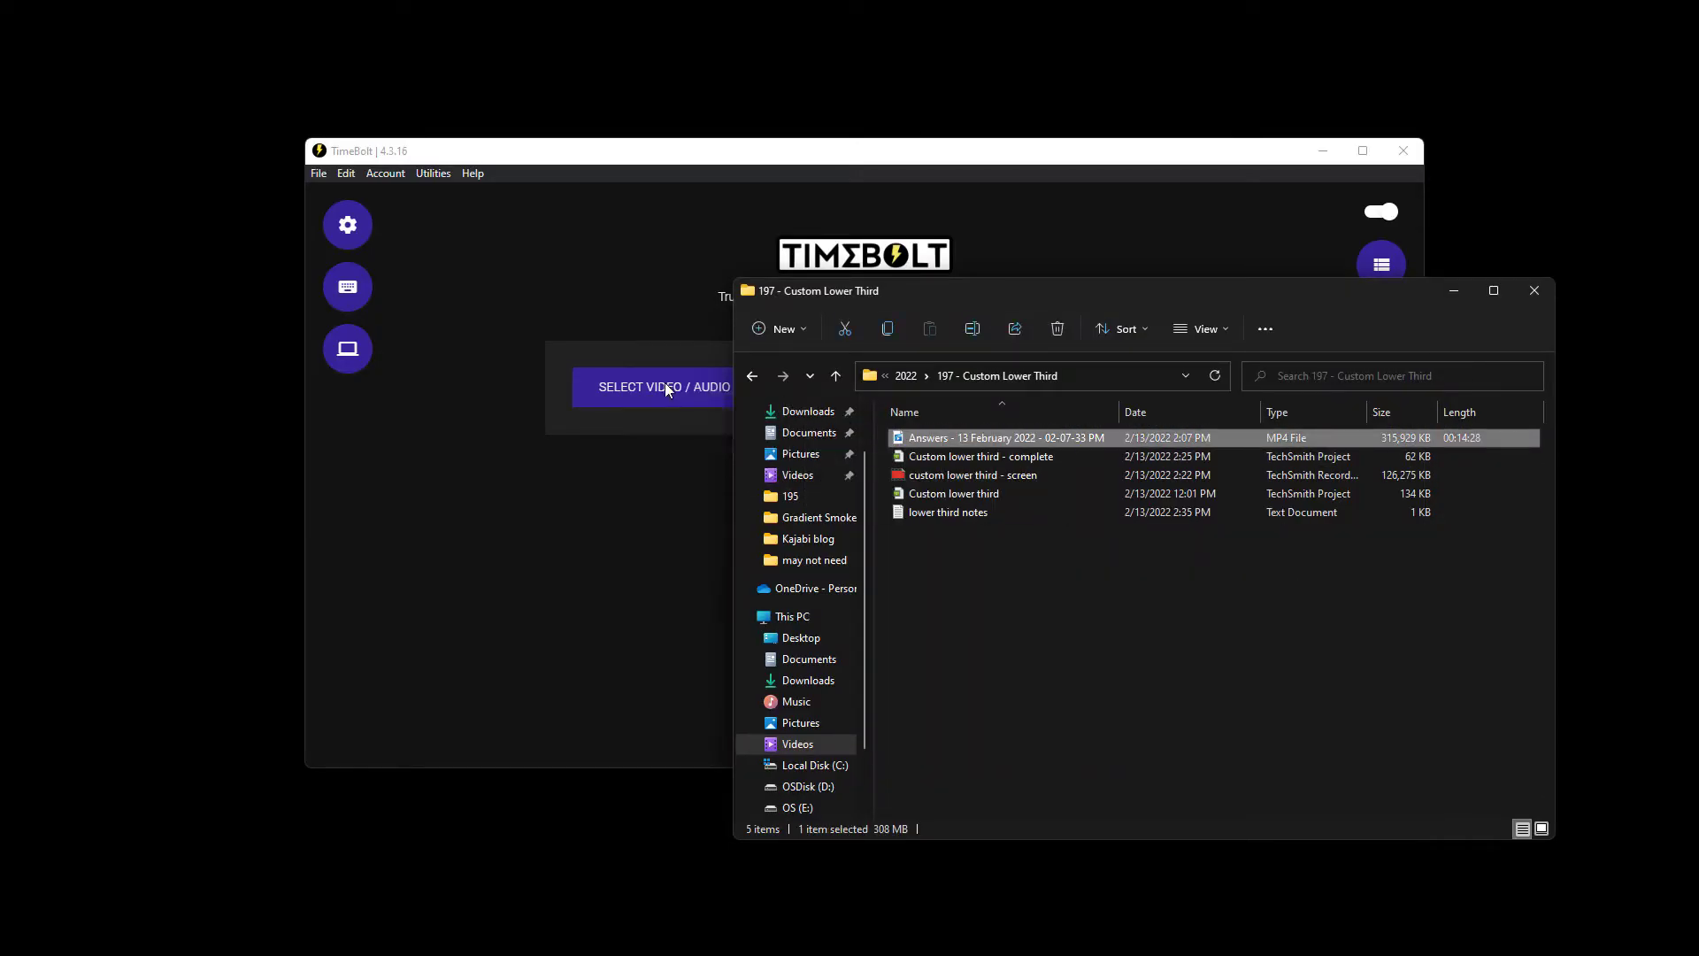
click(891, 161)
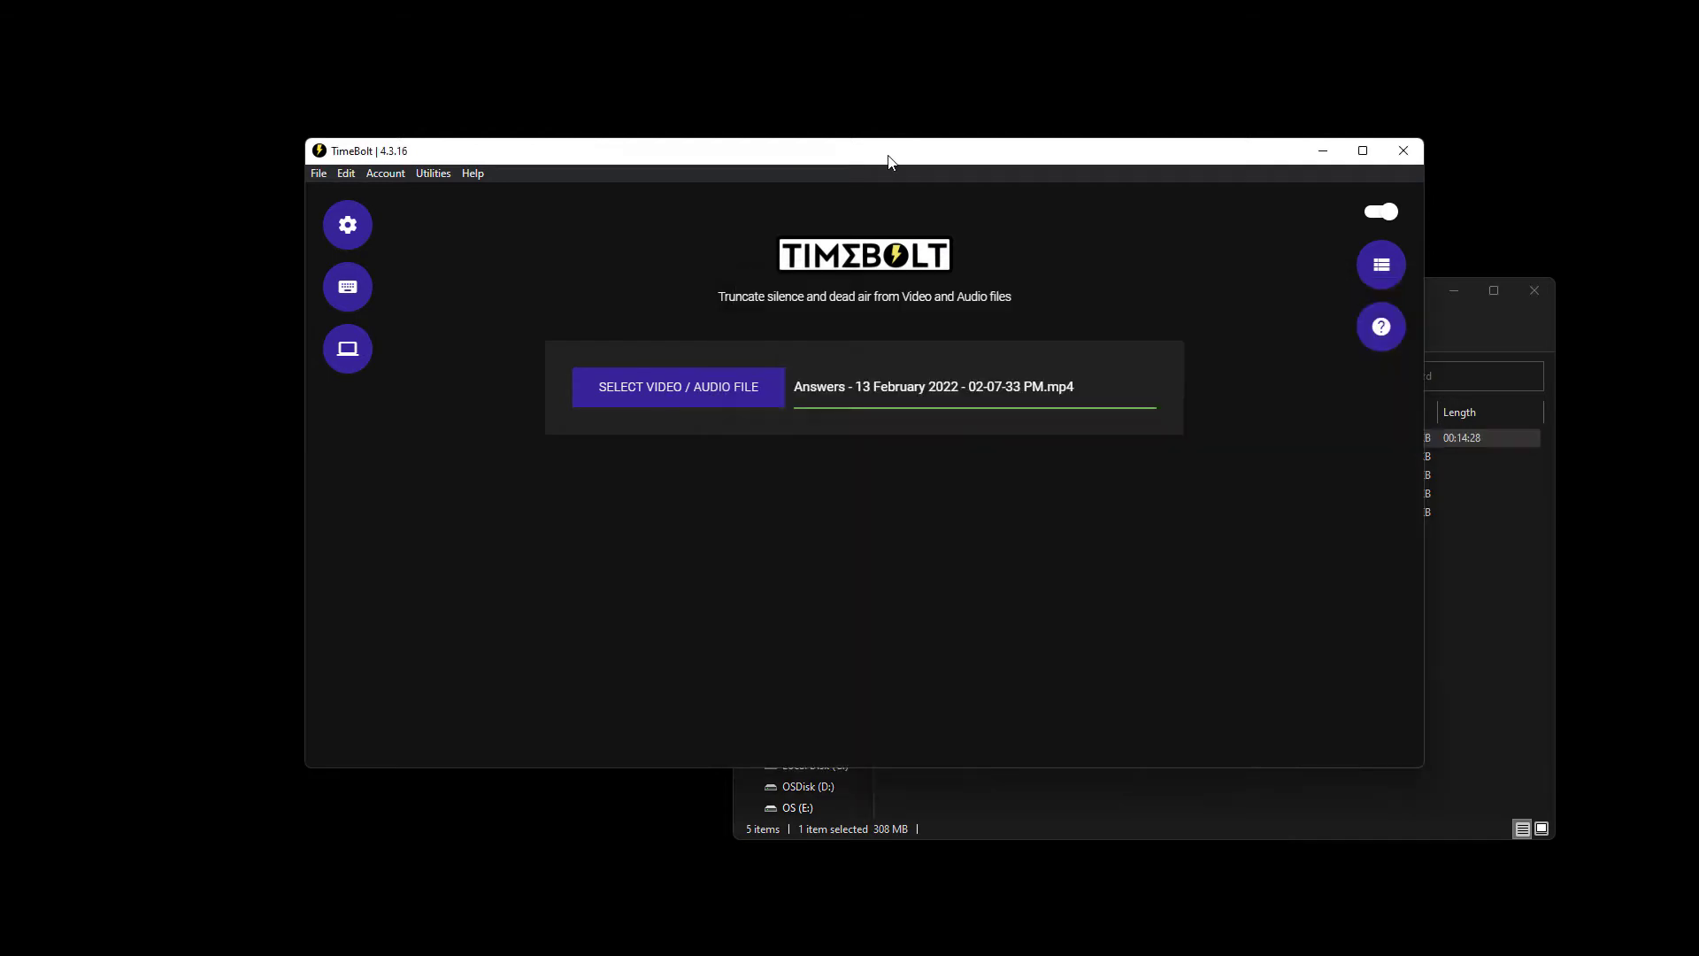
double_click(956, 155)
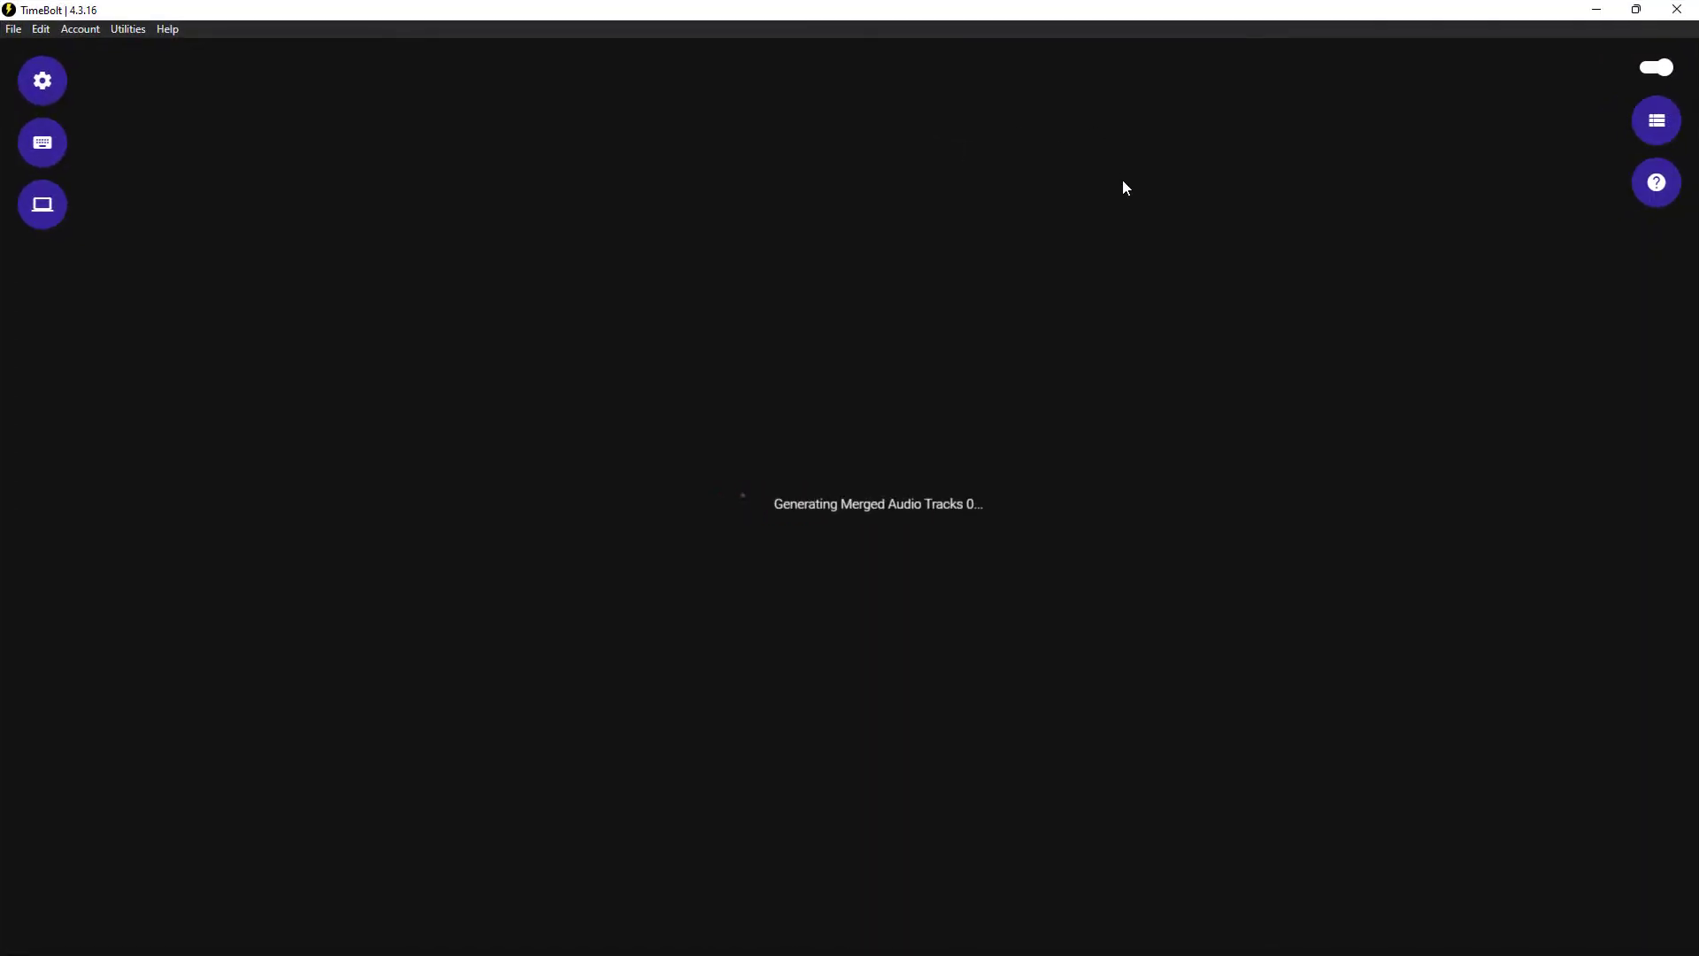
scroll(1294, 551, down, 3)
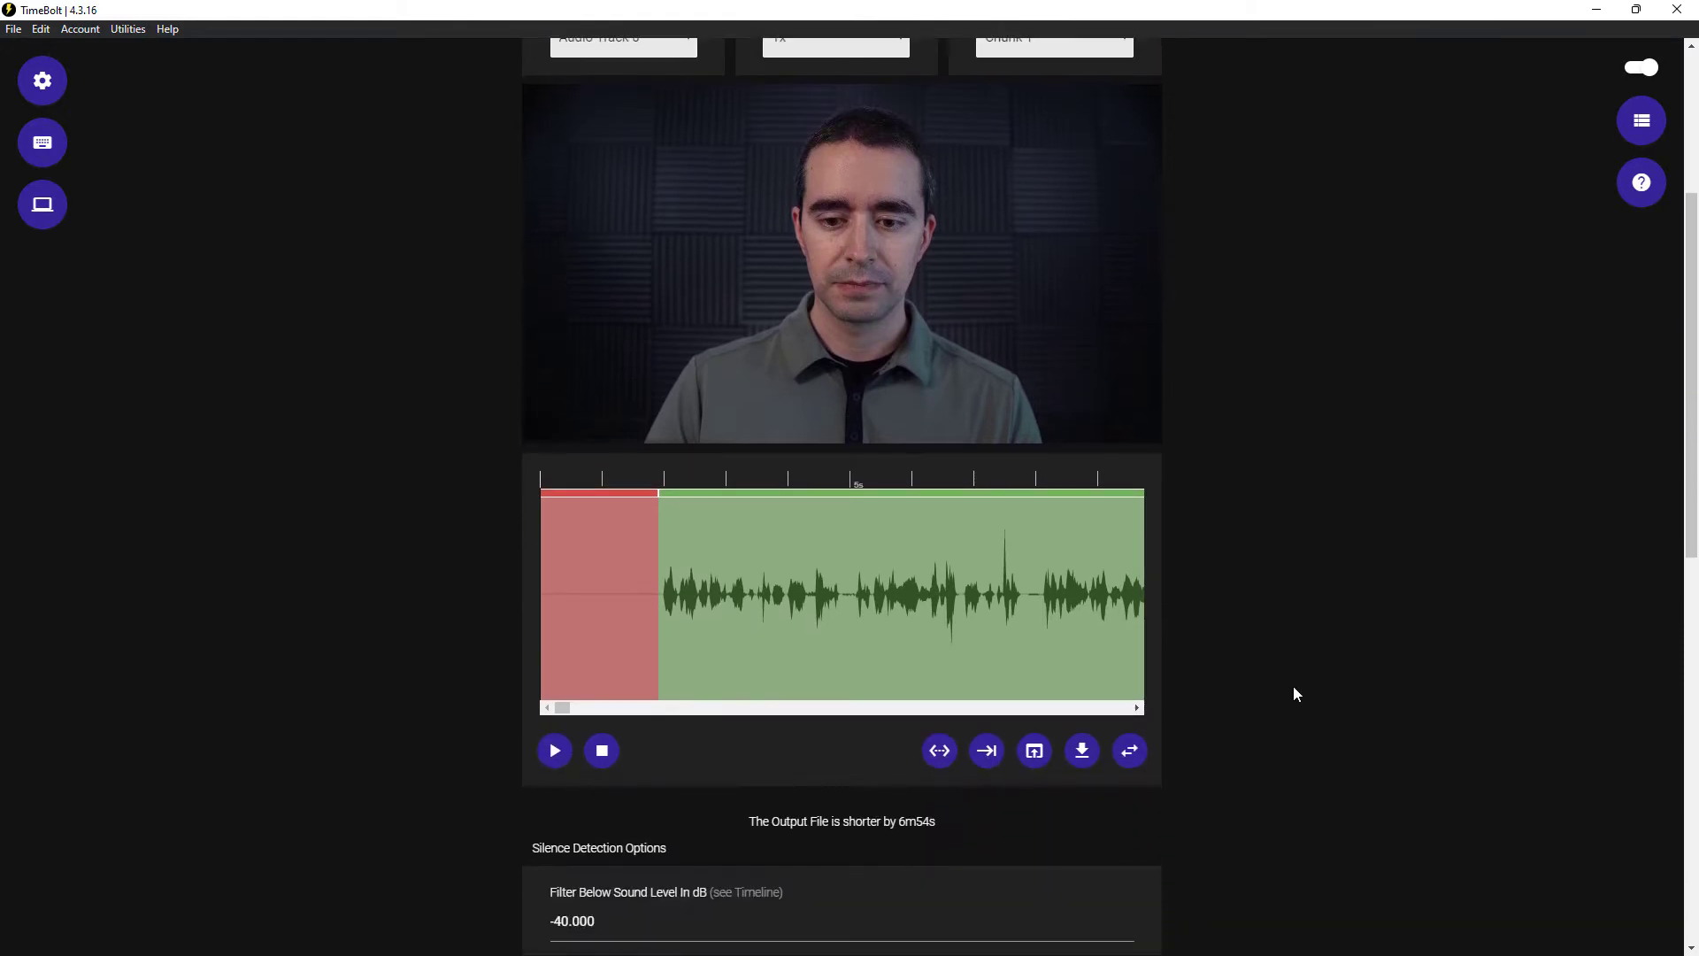
Set TimeBolt's Preview Playback Rate to 2x
scroll(1293, 682, up, 1)
click(831, 126)
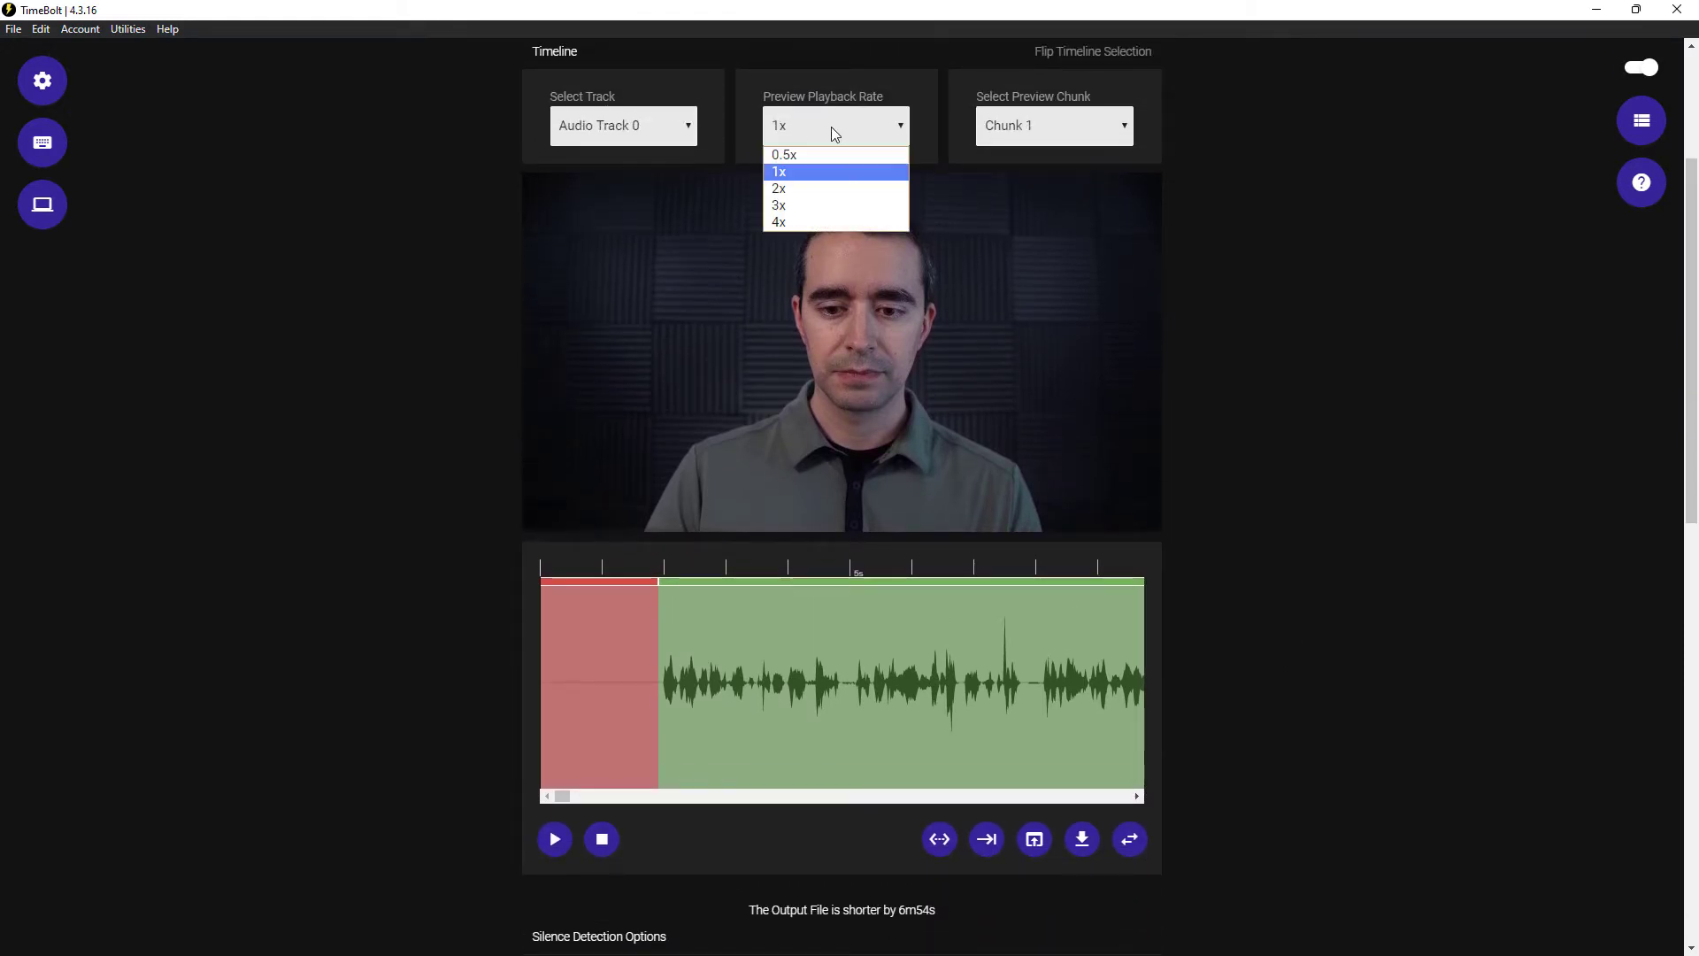
click(808, 188)
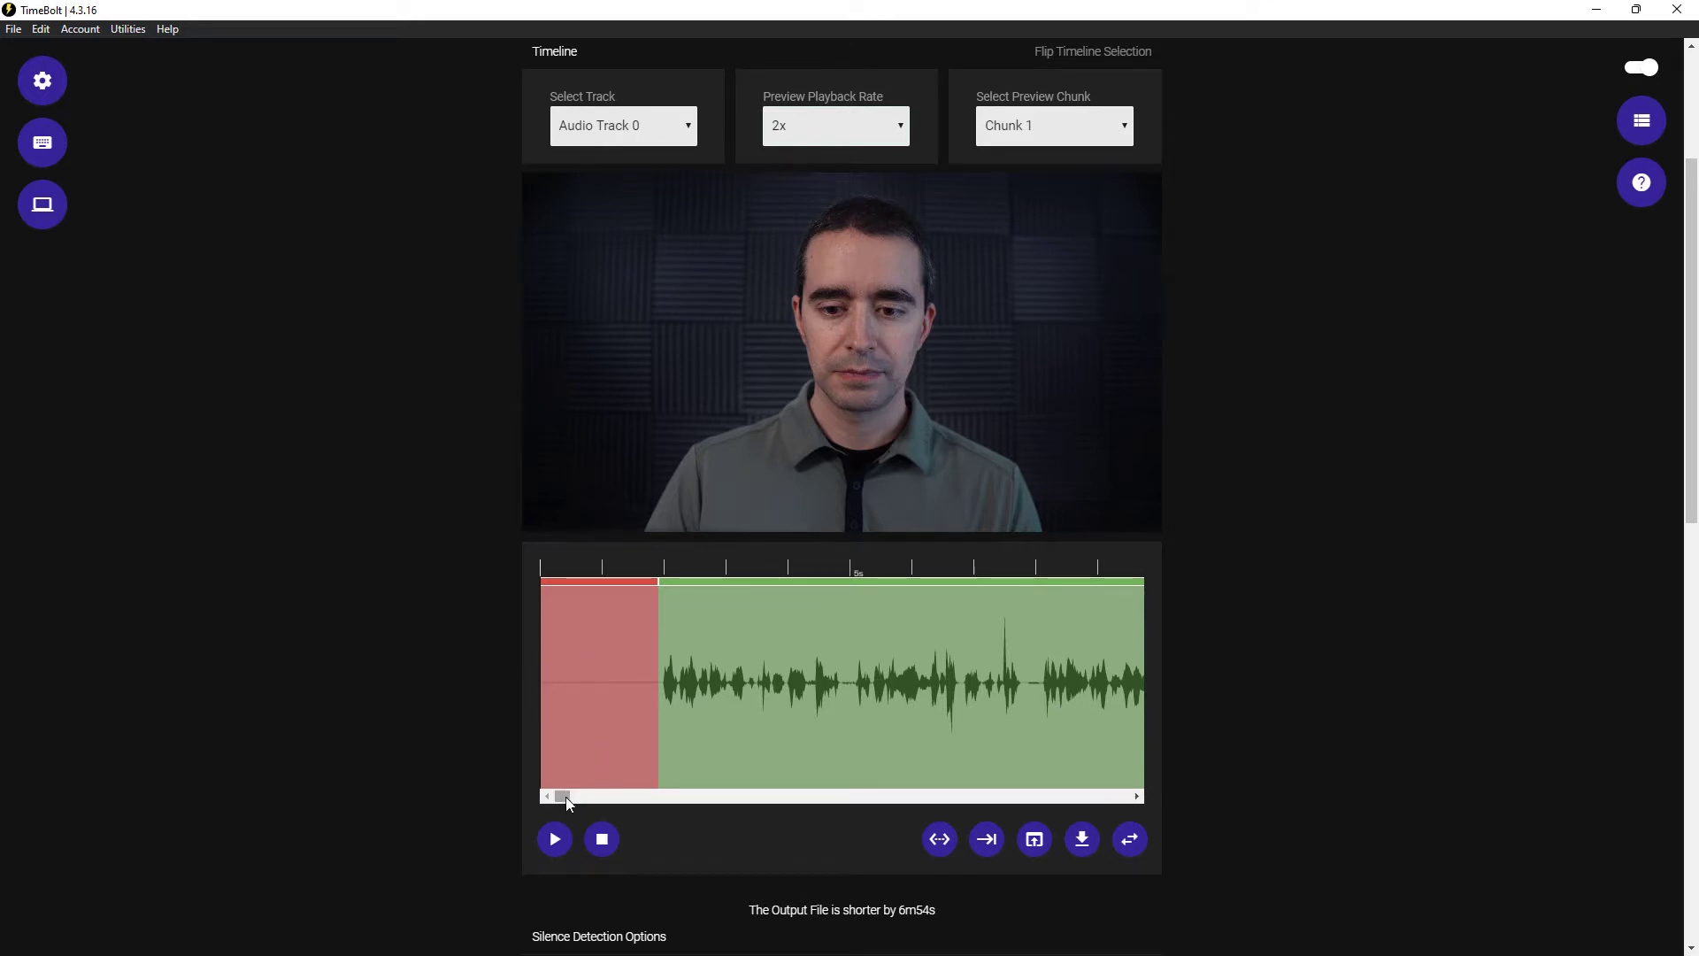
Toggle the 0:19–0:21 speech chunk off and back on so it stays kept
mouse_move(566, 796)
mouse_down()
mouse_move(598, 804)
mouse_move(577, 797)
mouse_up()
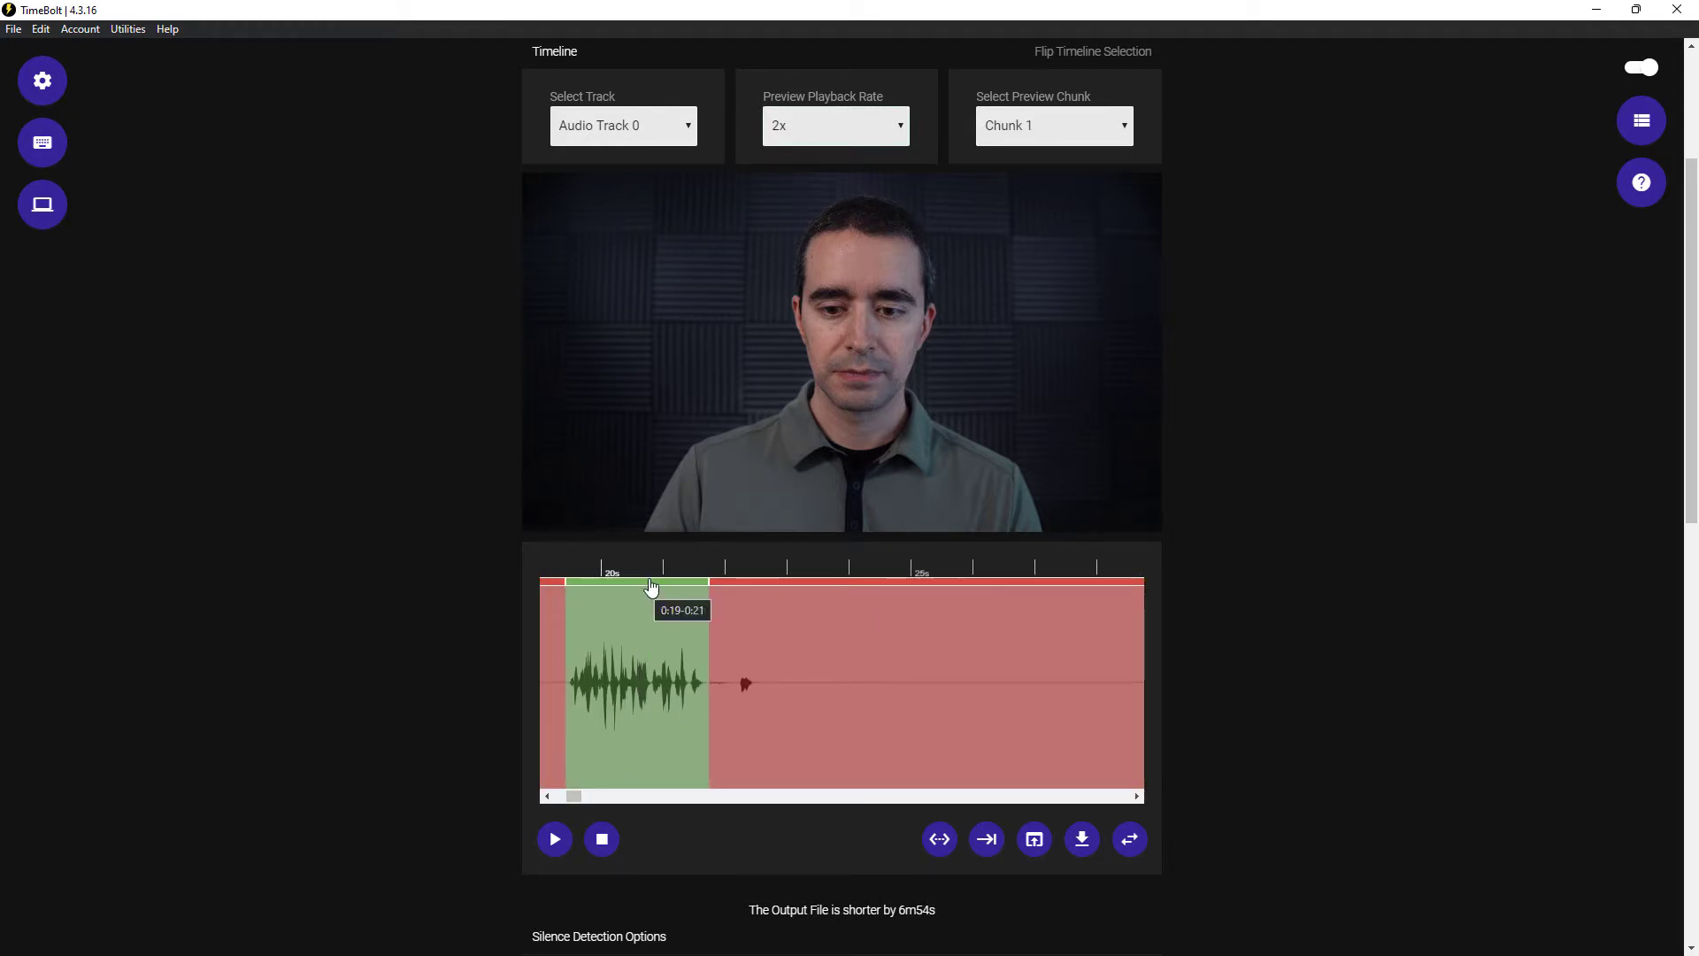
click(652, 587)
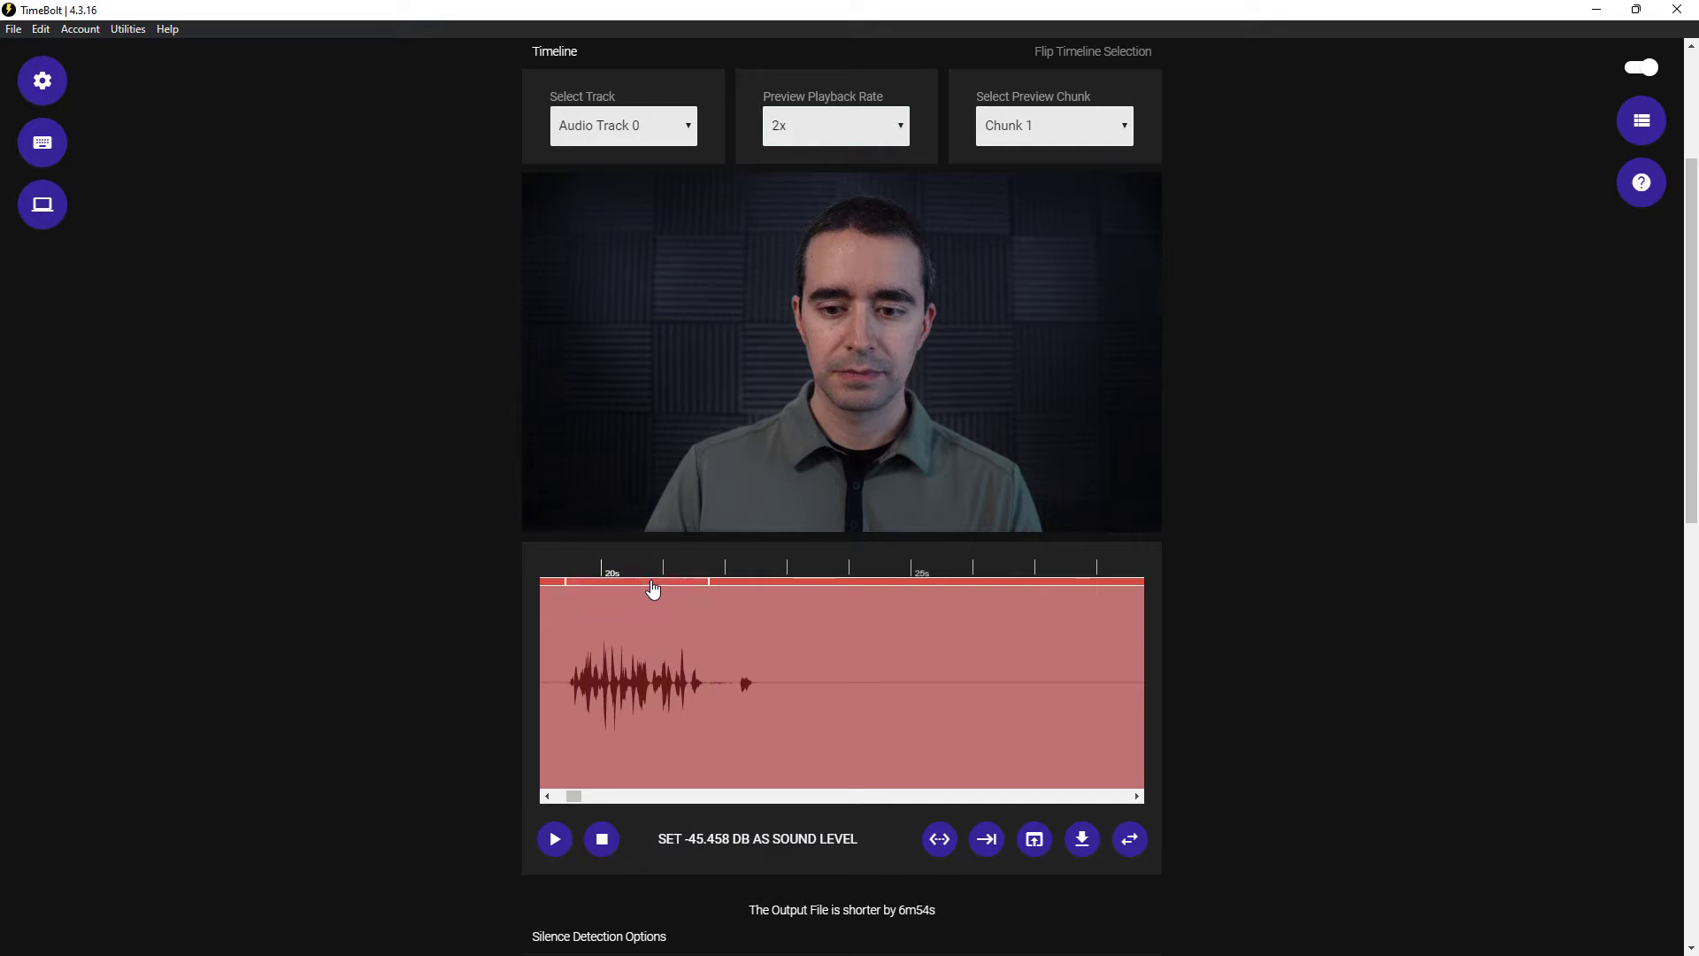
click(651, 588)
drag(581, 794, 560, 793)
Preview the trimmed playback across later sections, then scroll down to the Rendering Options
key(space)
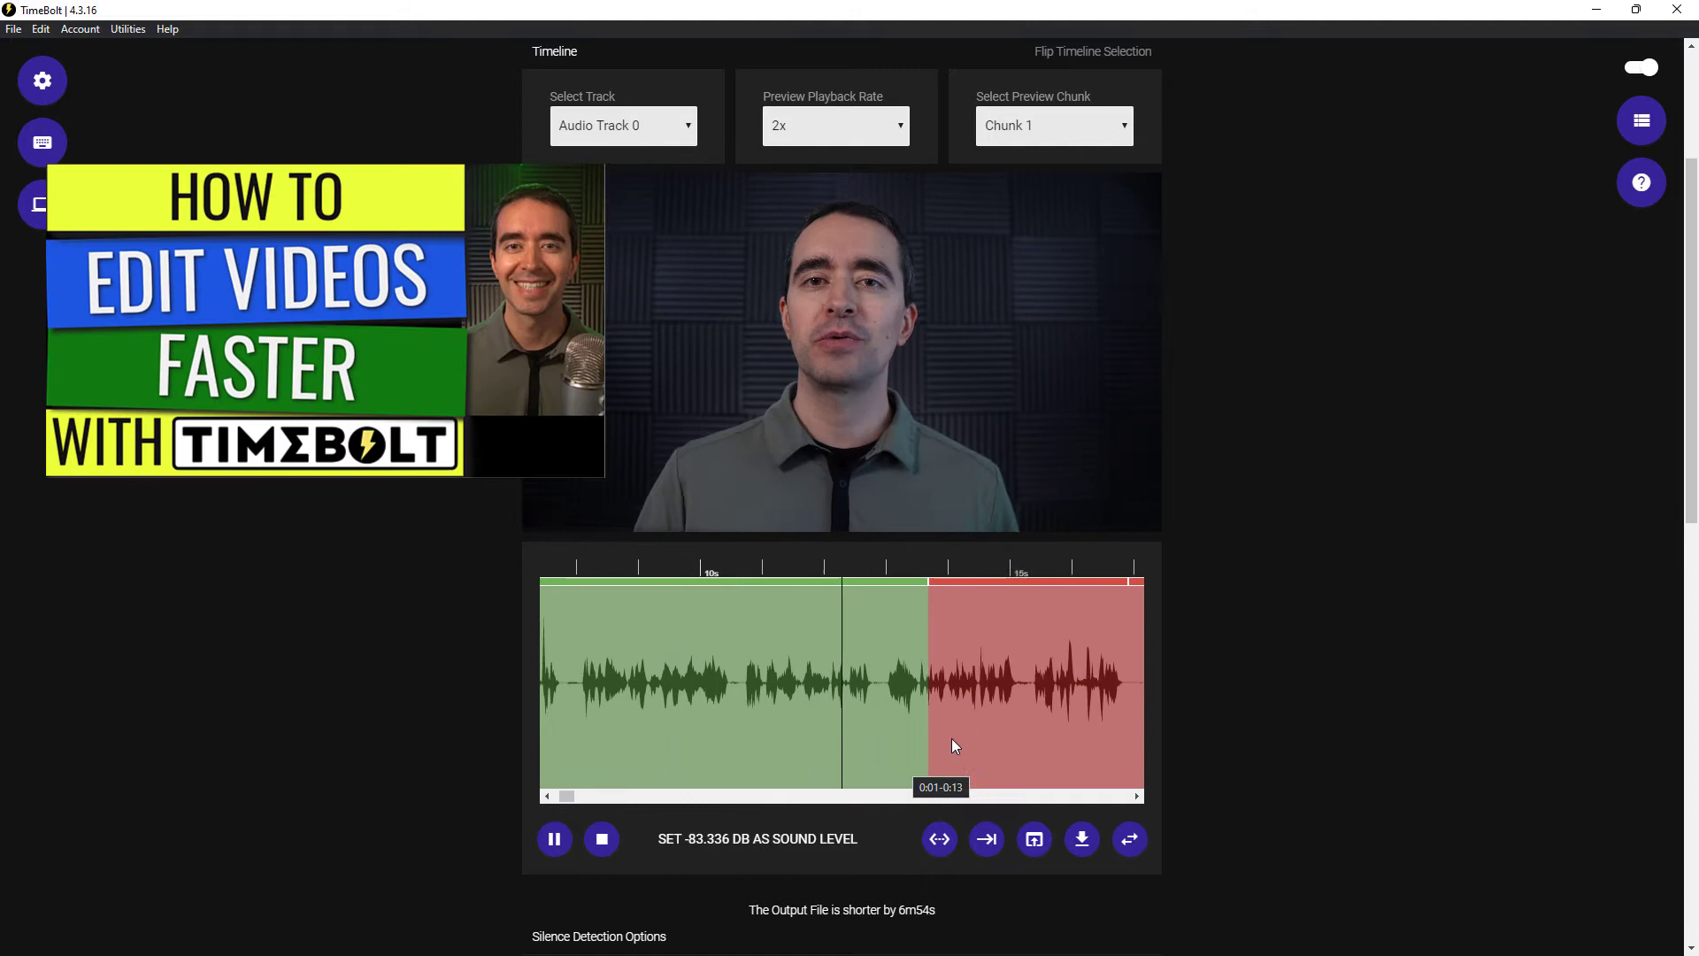
scroll(952, 738, down, 15)
scroll(990, 611, down, 15)
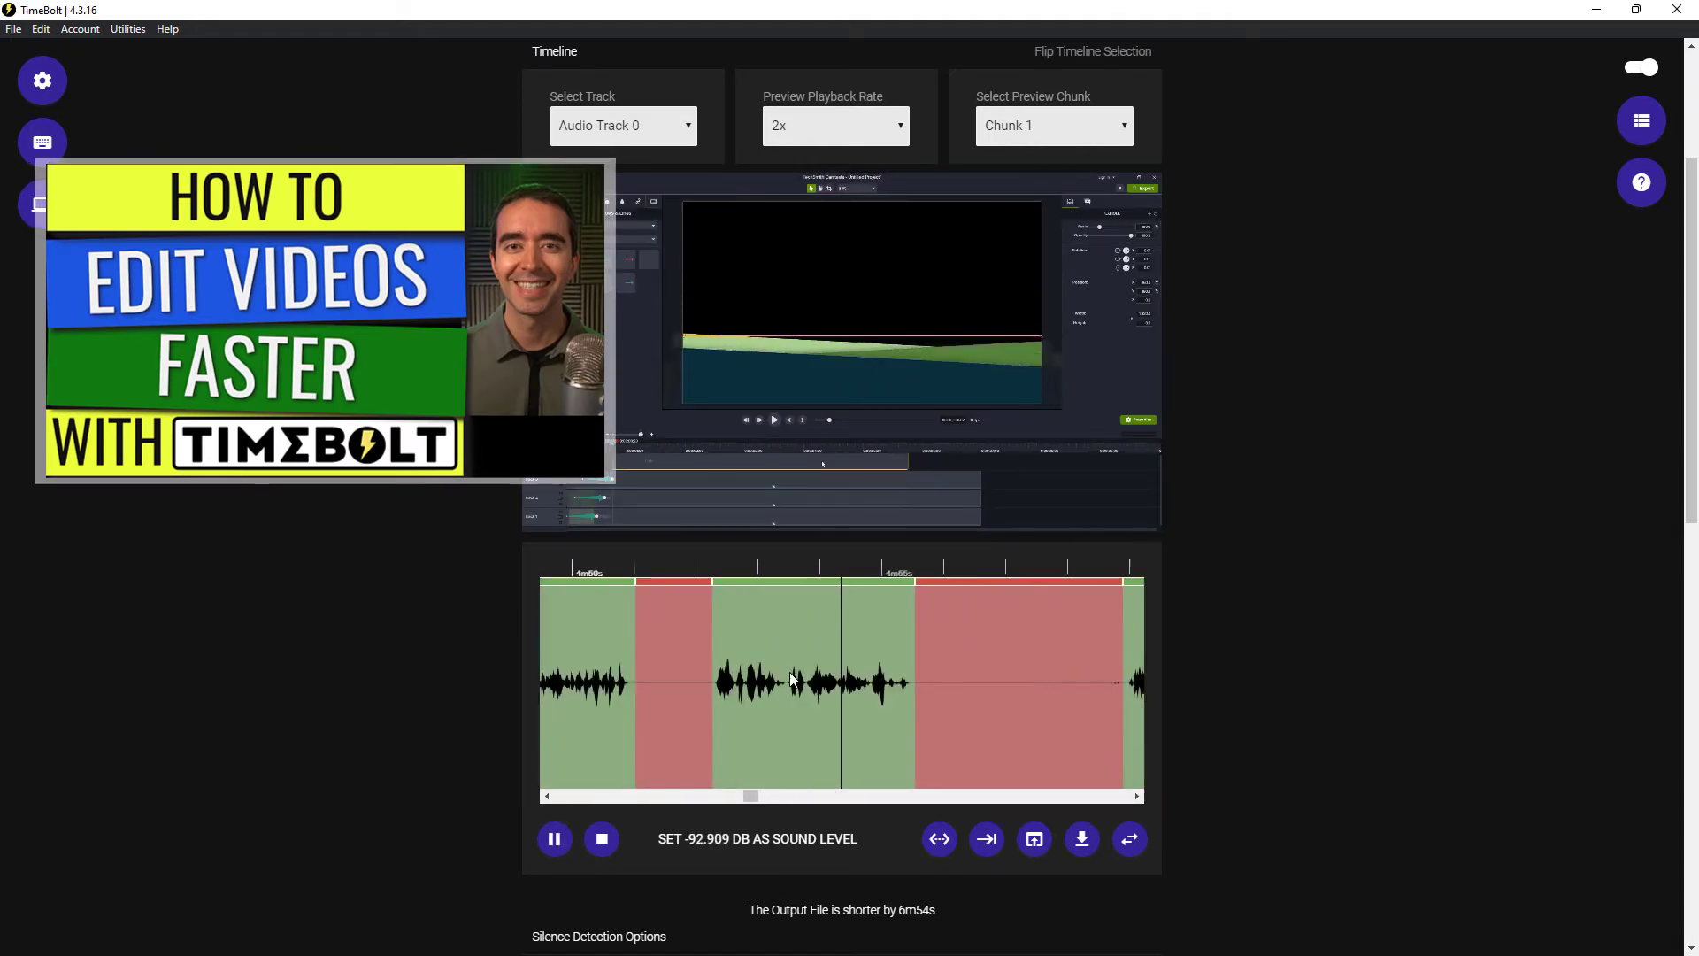
scroll(808, 589, down, 20)
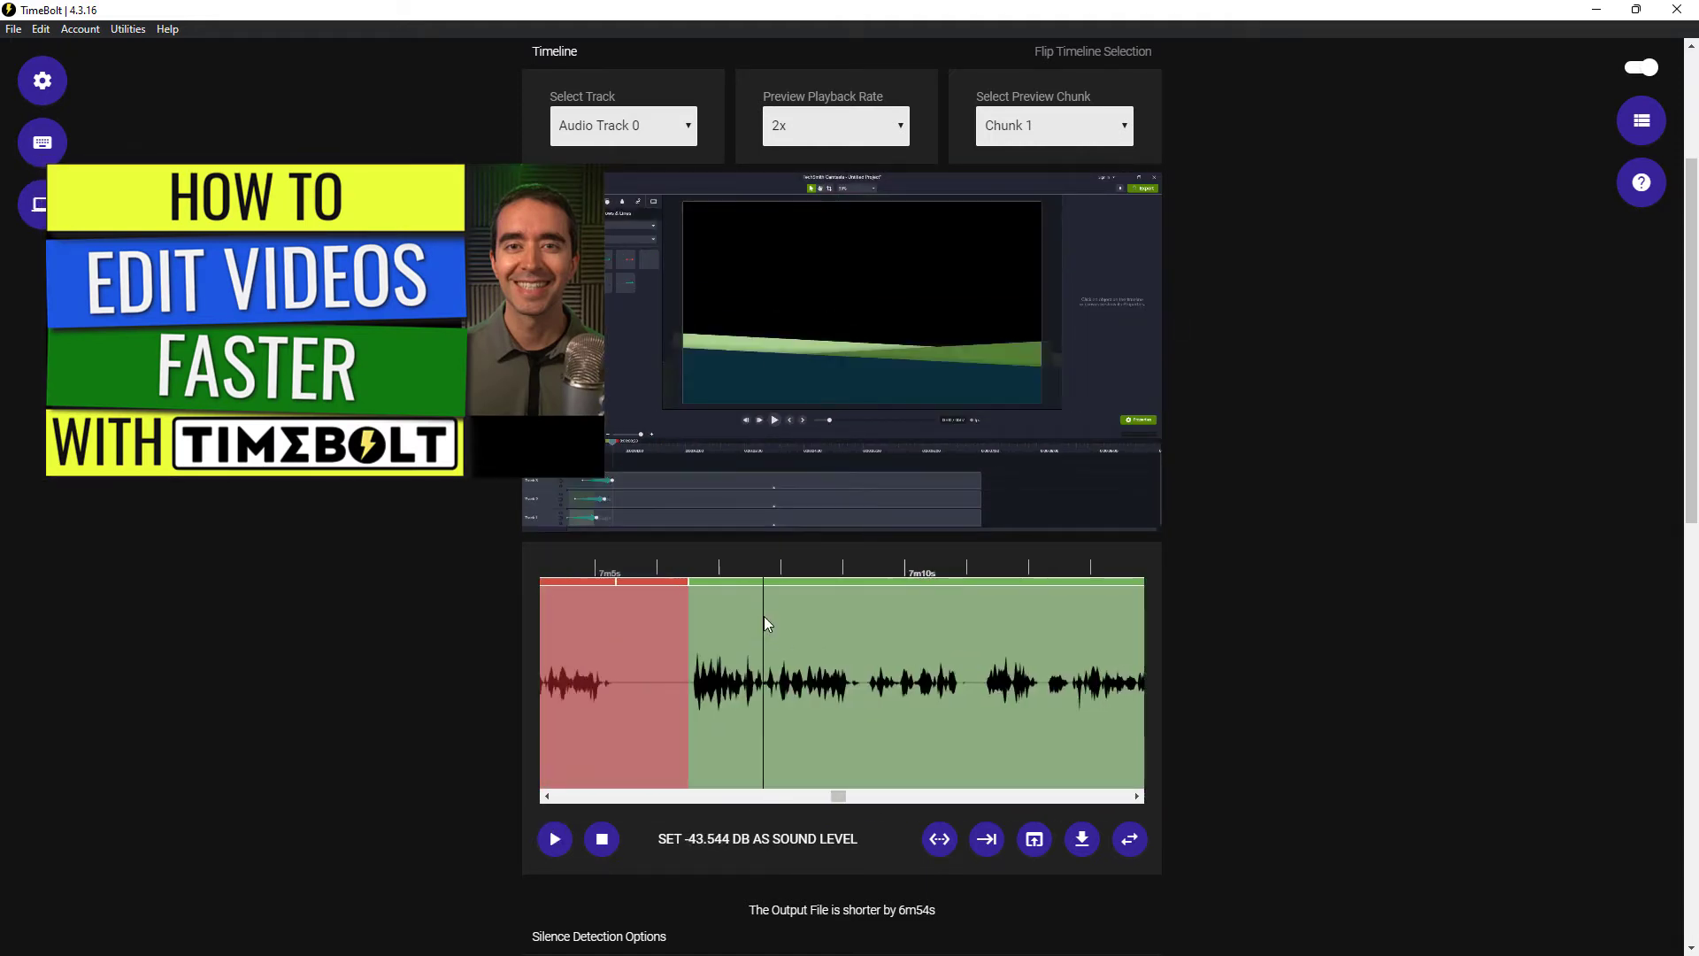
key(space)
scroll(929, 656, up, 20)
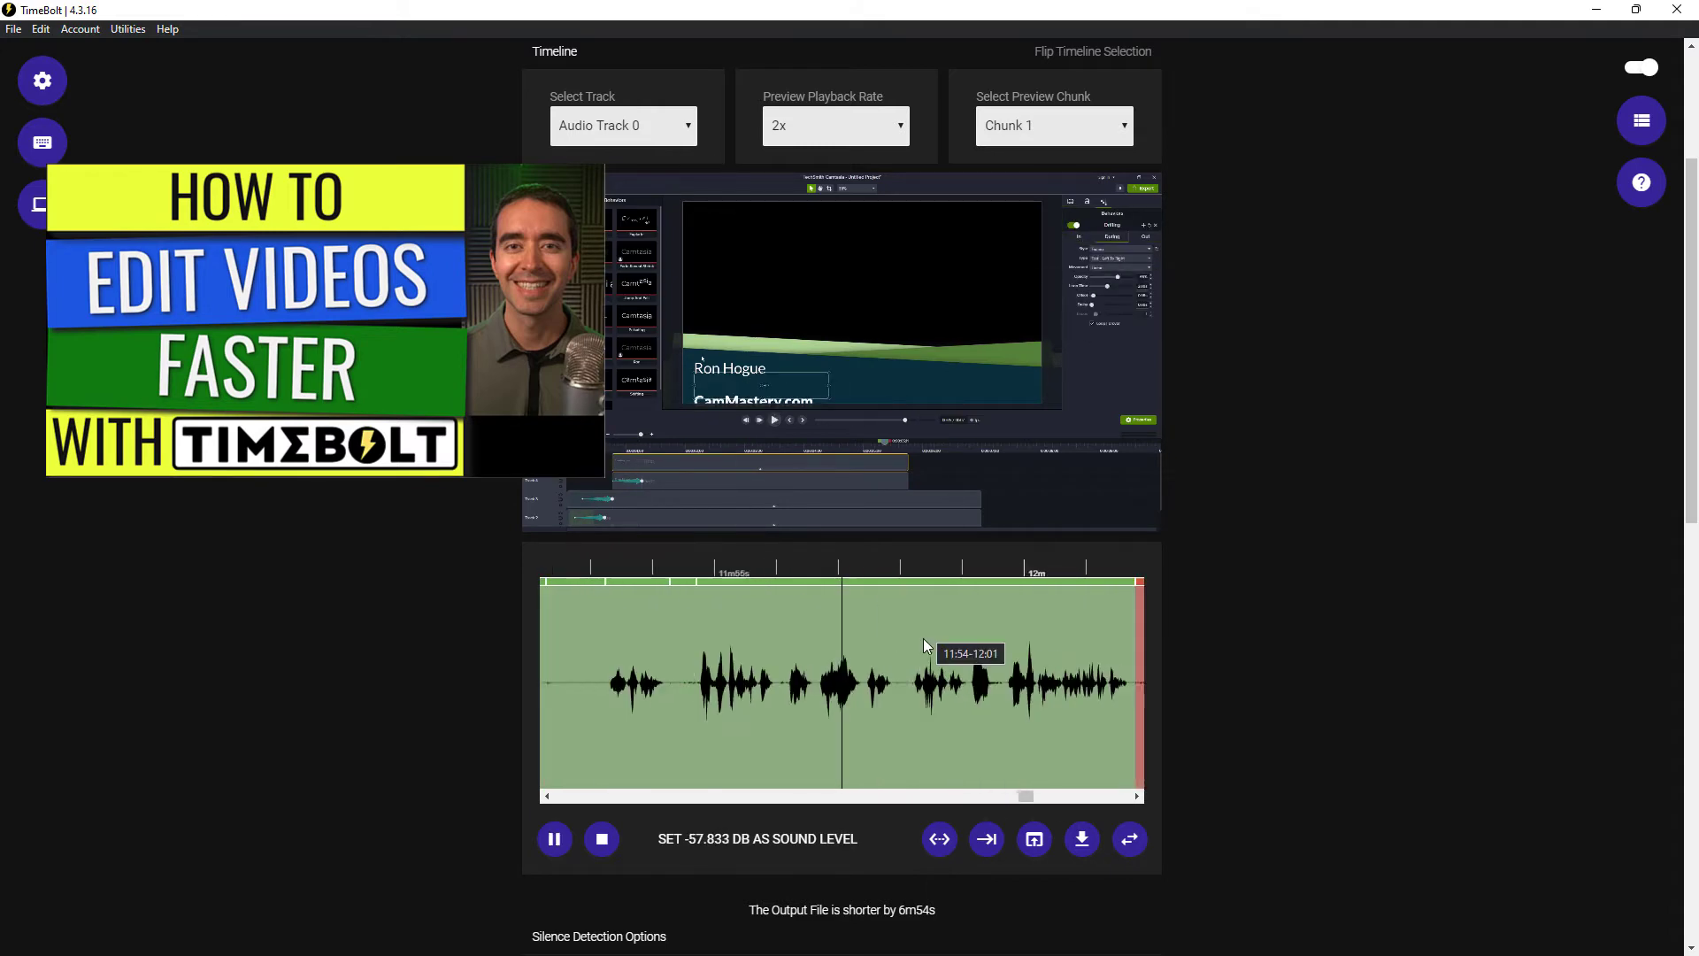
scroll(1323, 836, down, 10)
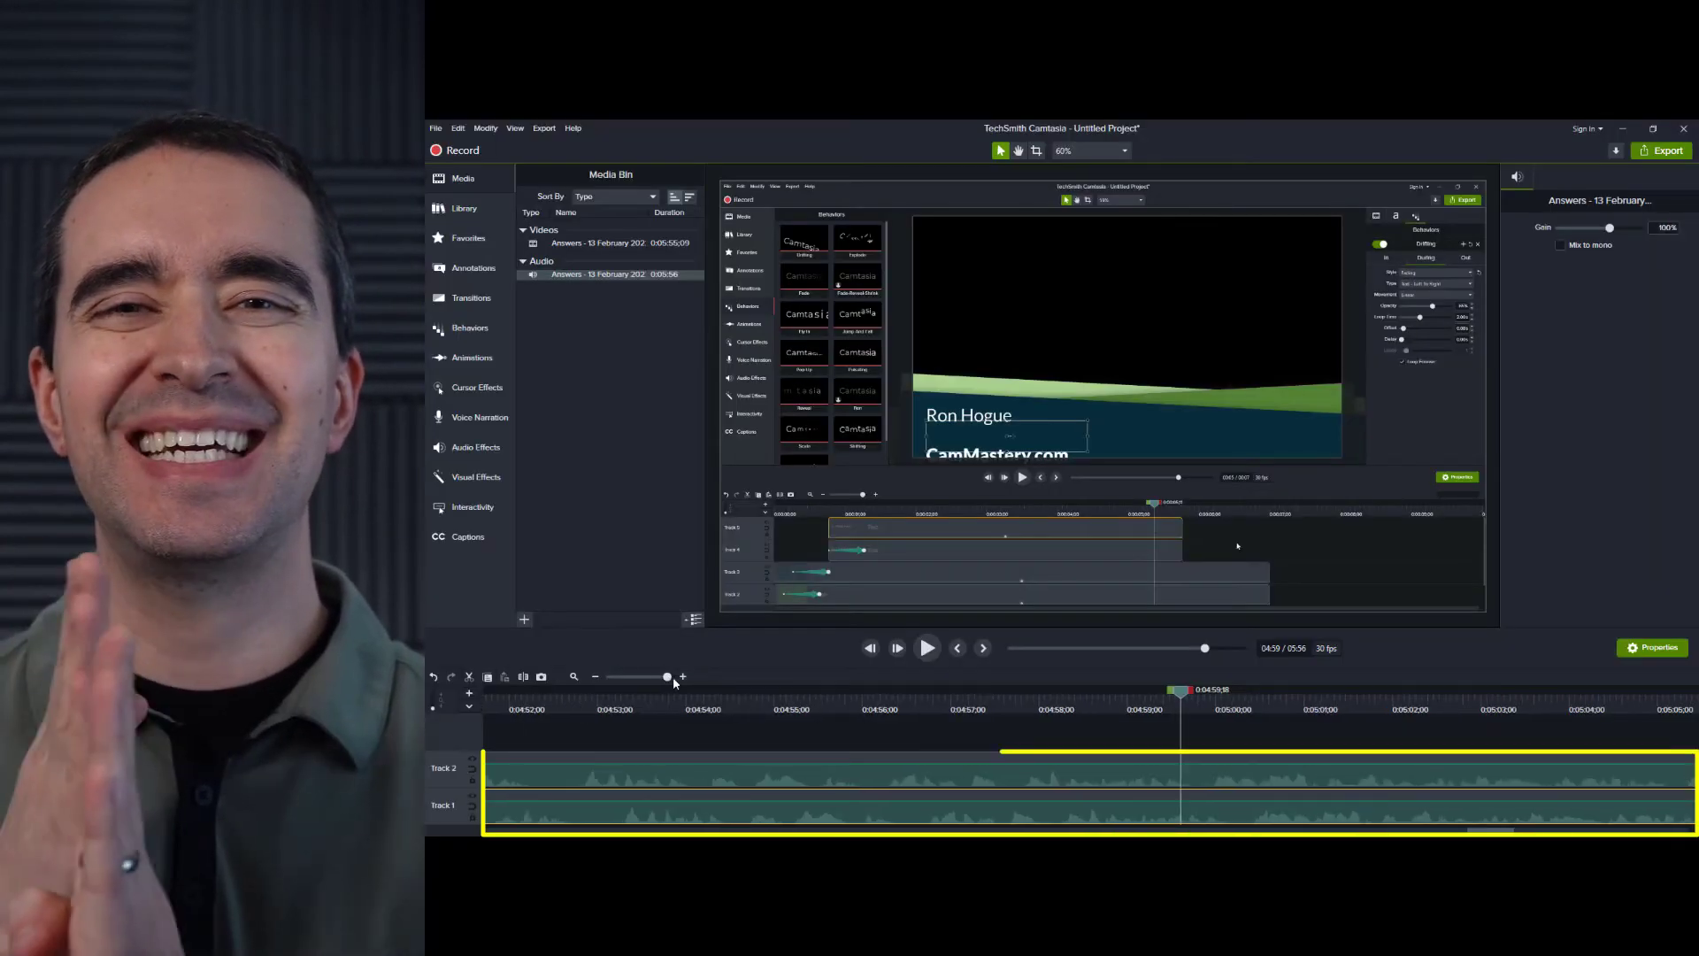
drag(673, 678, 666, 687)
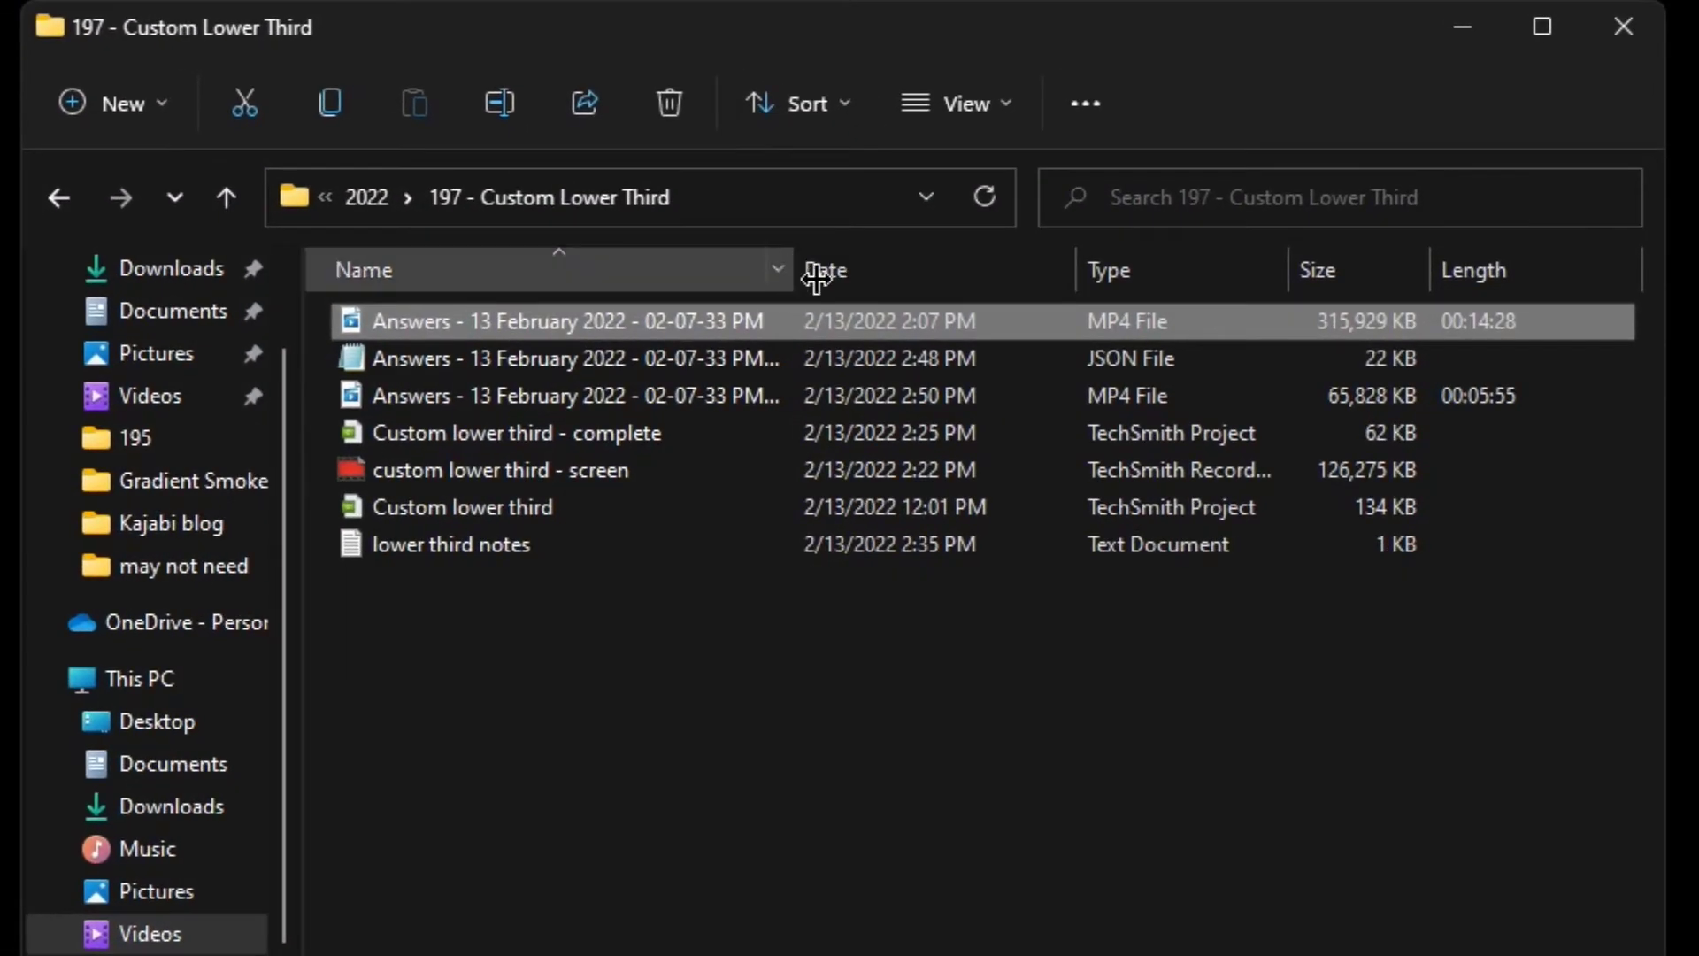
Widen File Explorer's Name column to reveal the full filename of the 5:55 _filtered MP4
drag(815, 276, 872, 270)
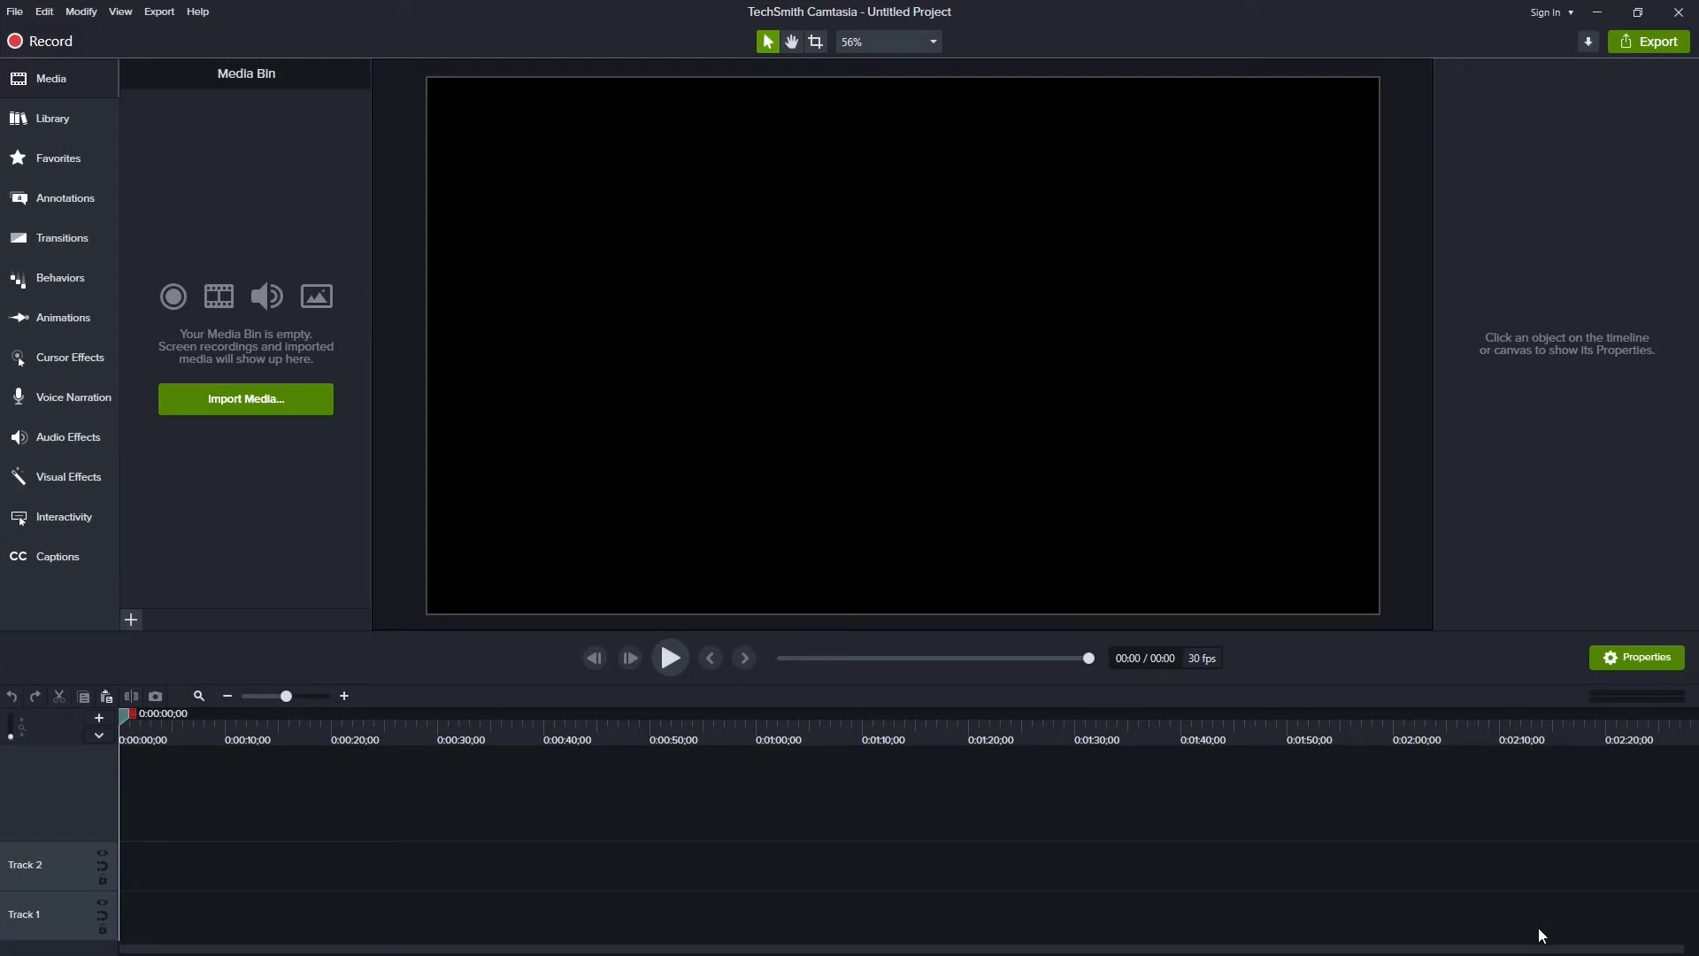
Add the 5:55 _filtered Answers MP4 to Camtasia and turn off its Auto-normalize loudness
key(alt+Tab)
click(1053, 474)
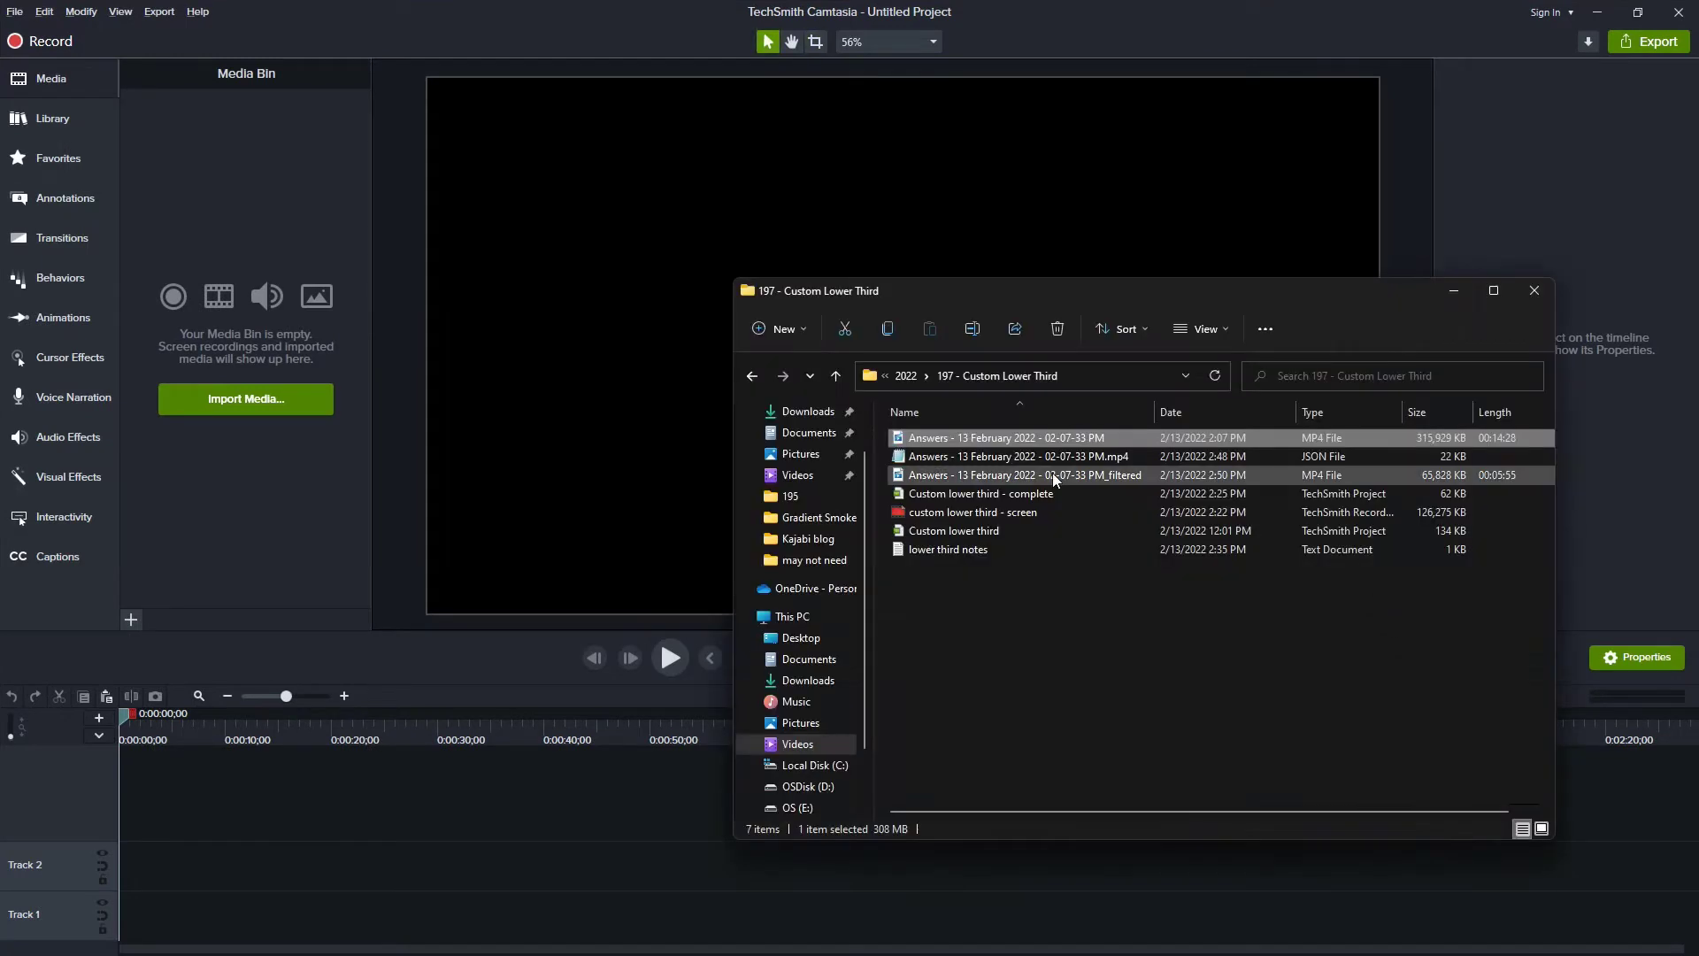
drag(1053, 475, 634, 368)
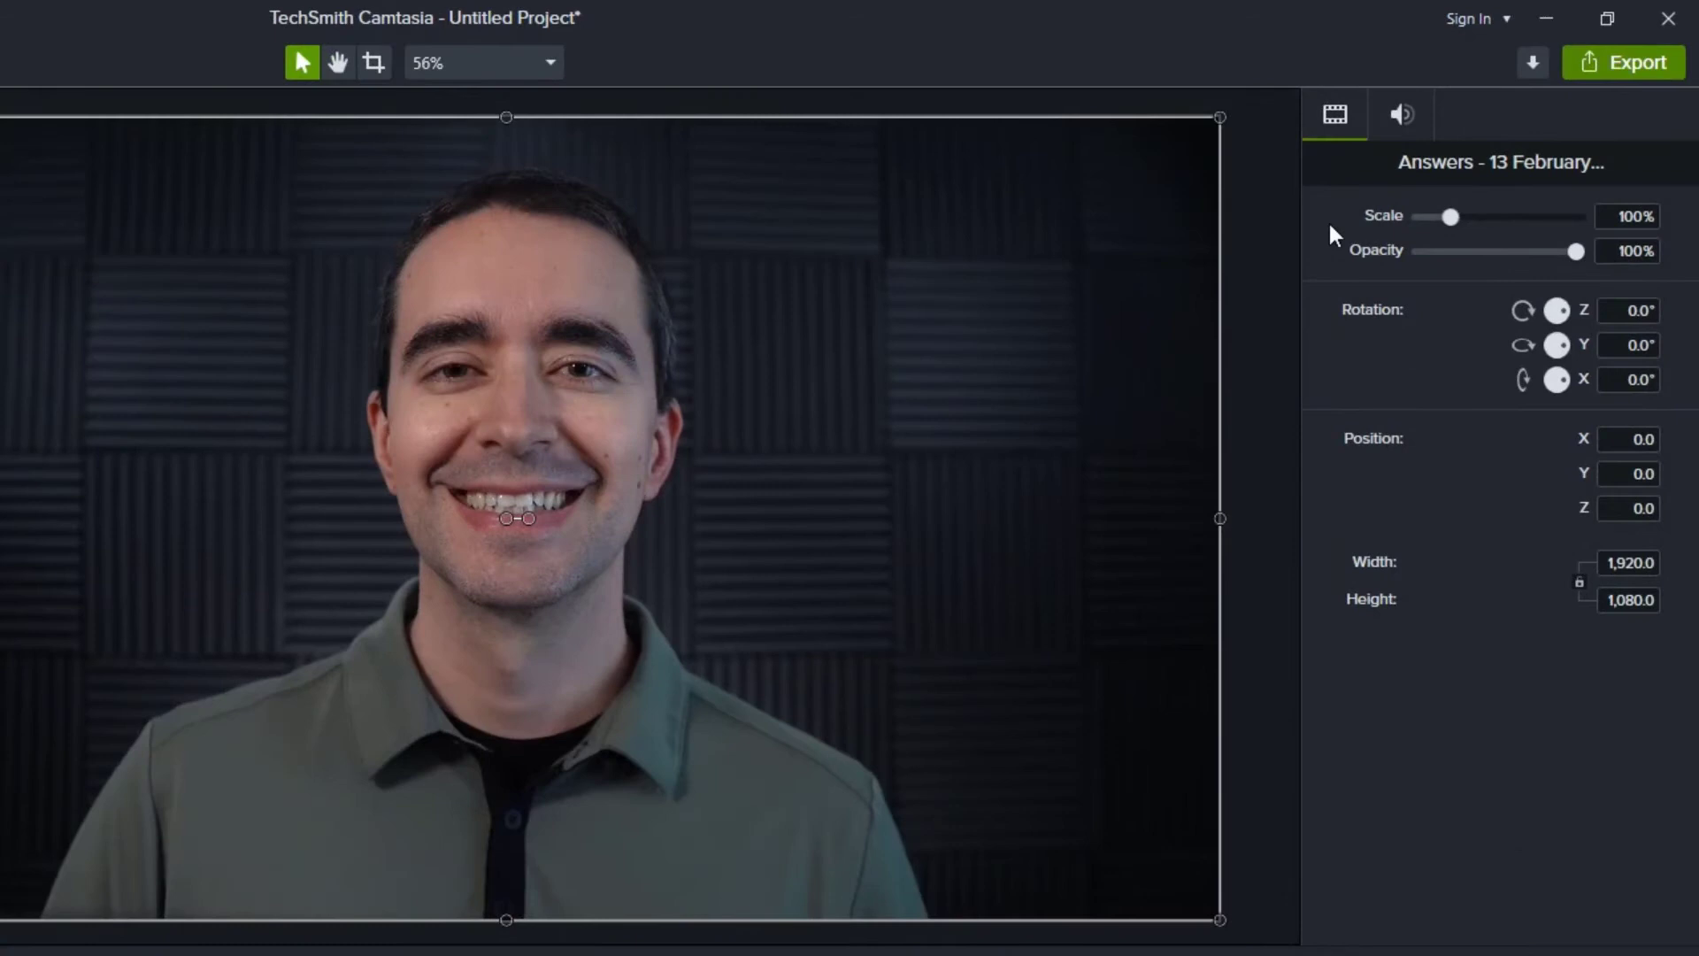
click(1400, 117)
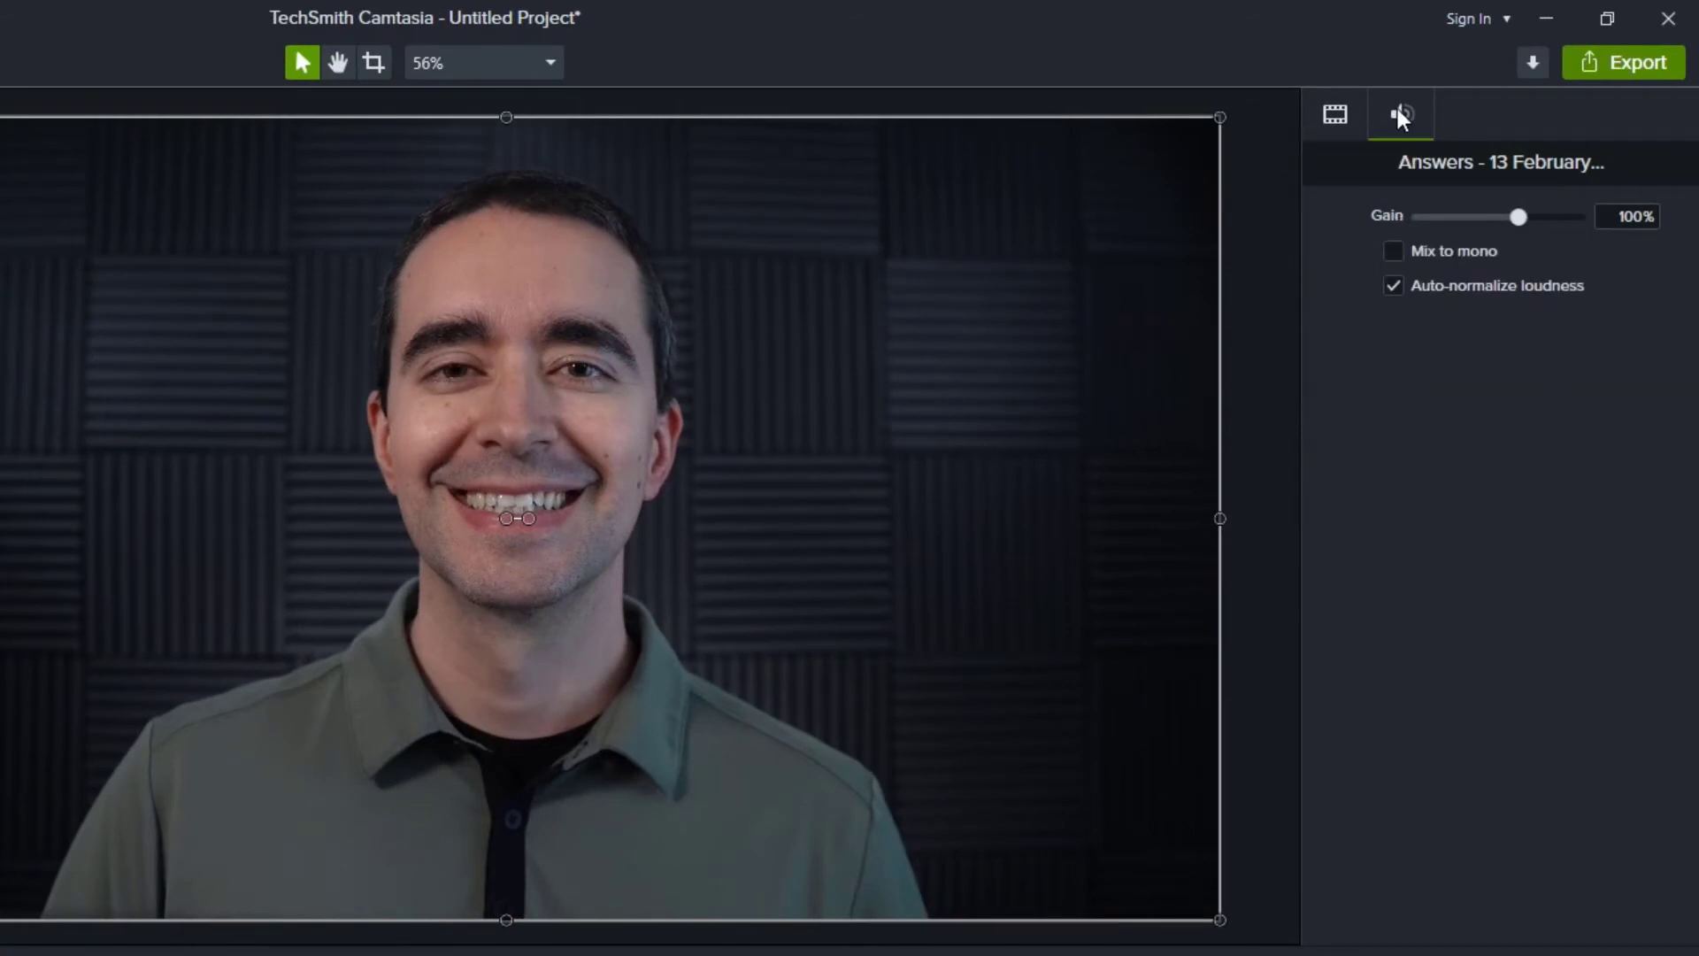
click(1396, 287)
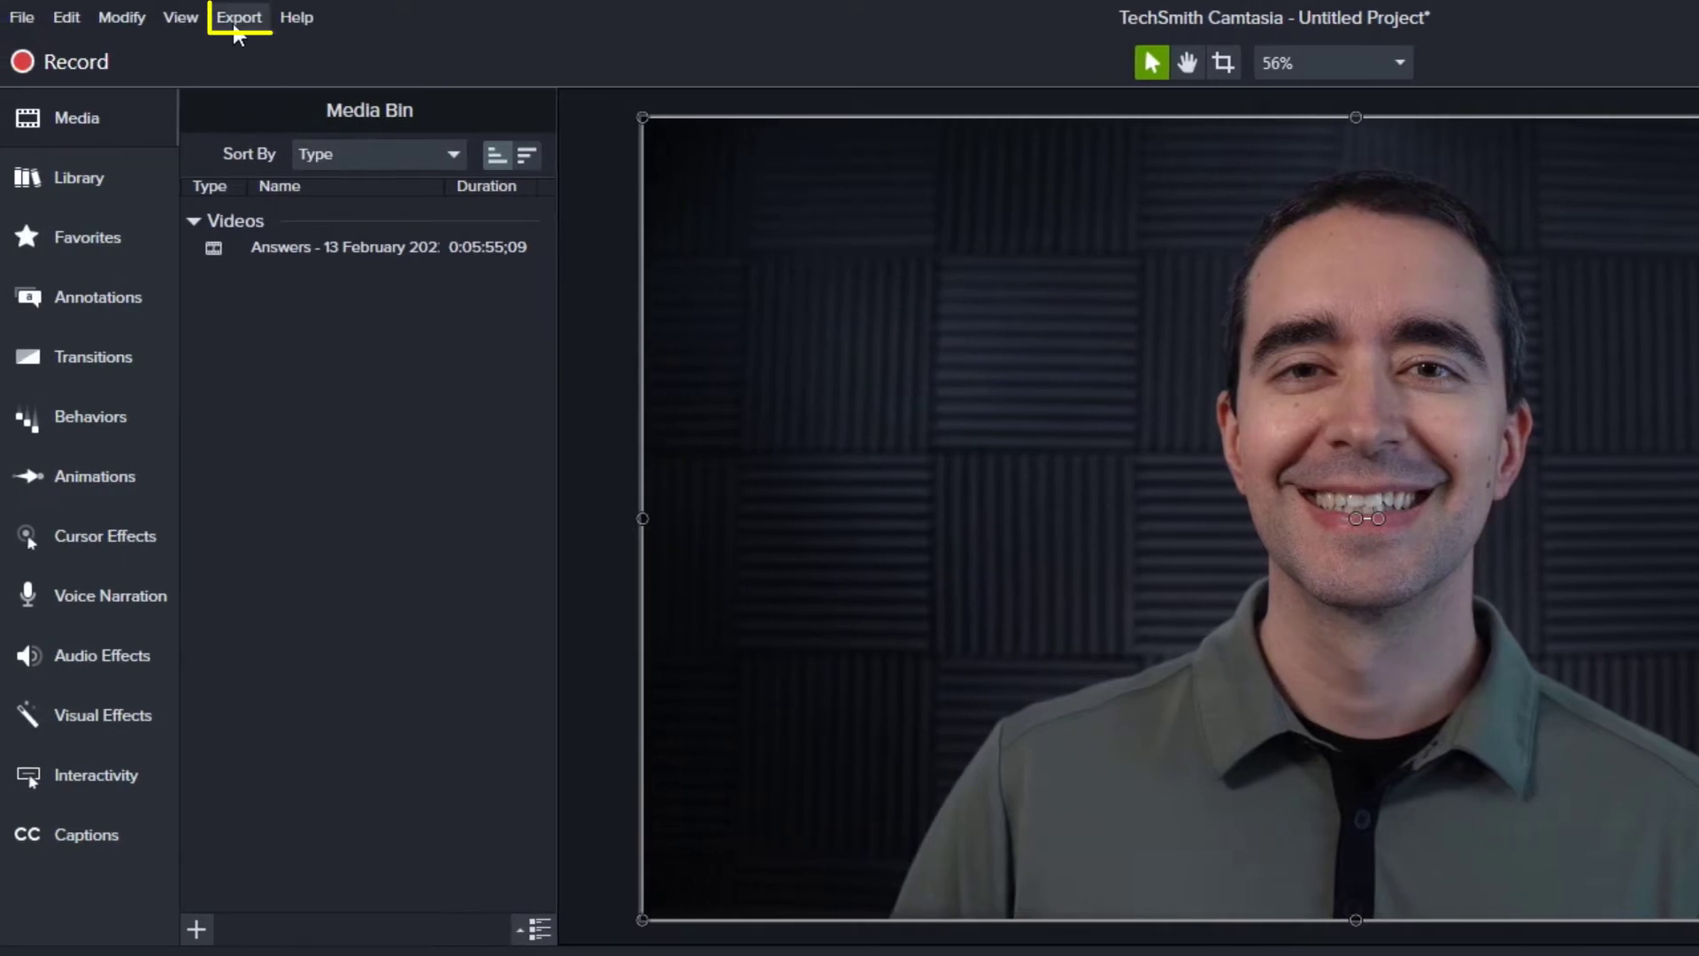
Export audio only as WAV '197 - audio only' into the pasted 197 - Custom Lower Third folder path
click(237, 19)
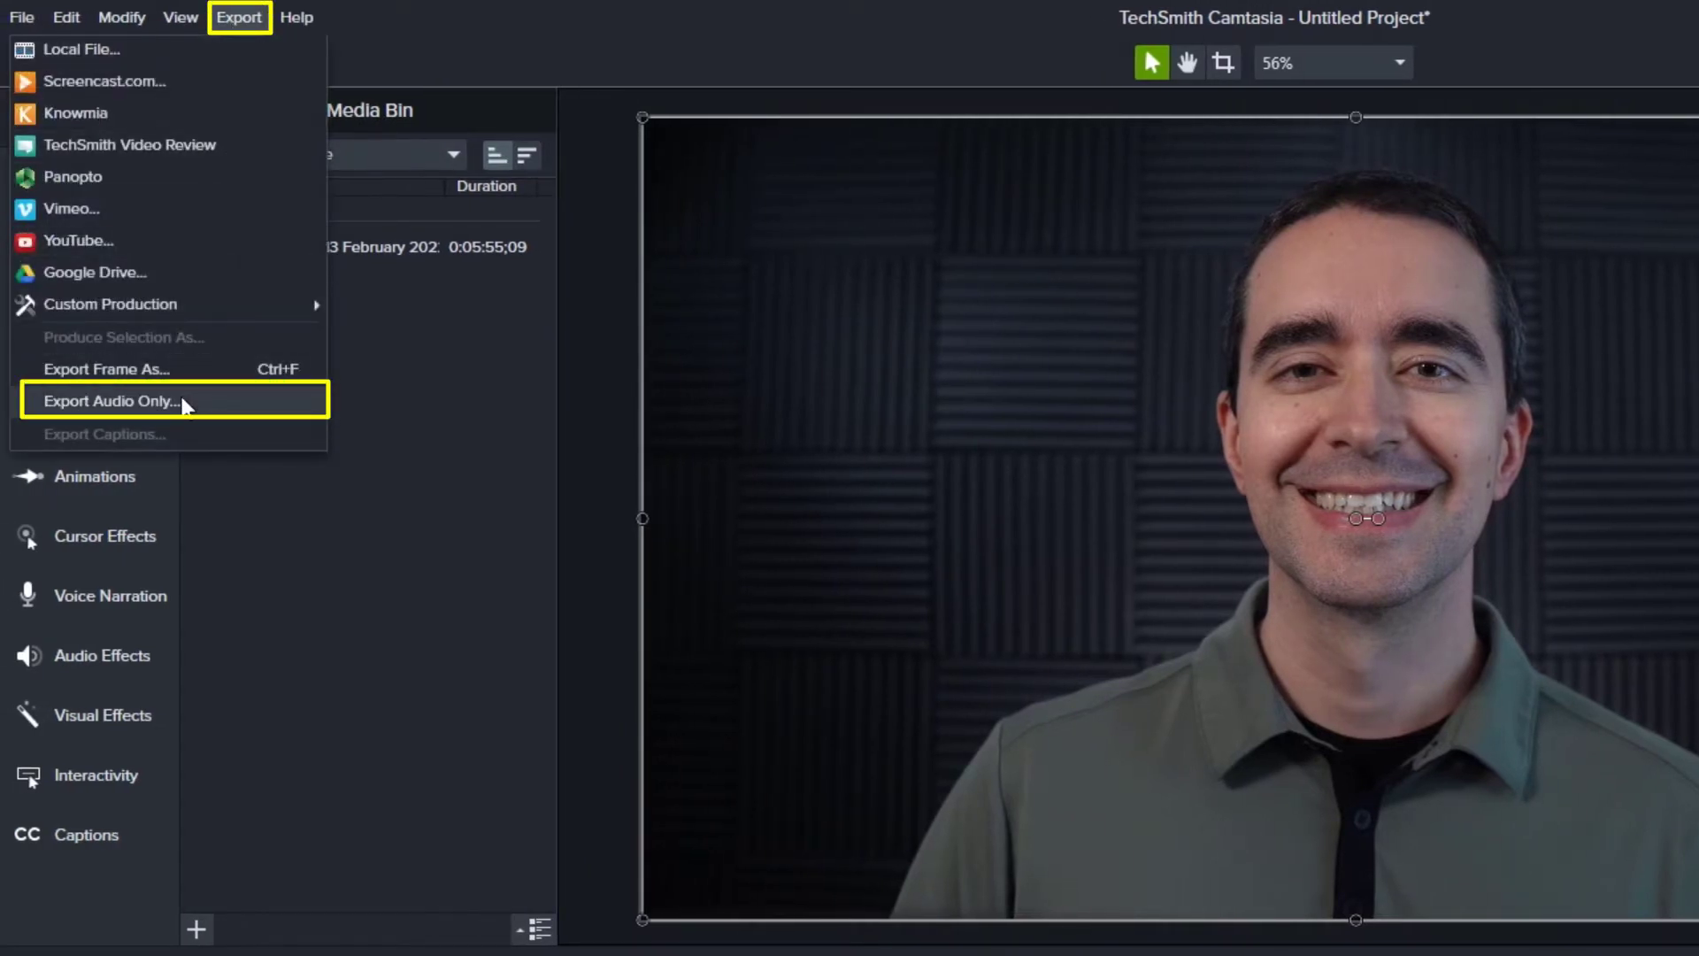
click(111, 401)
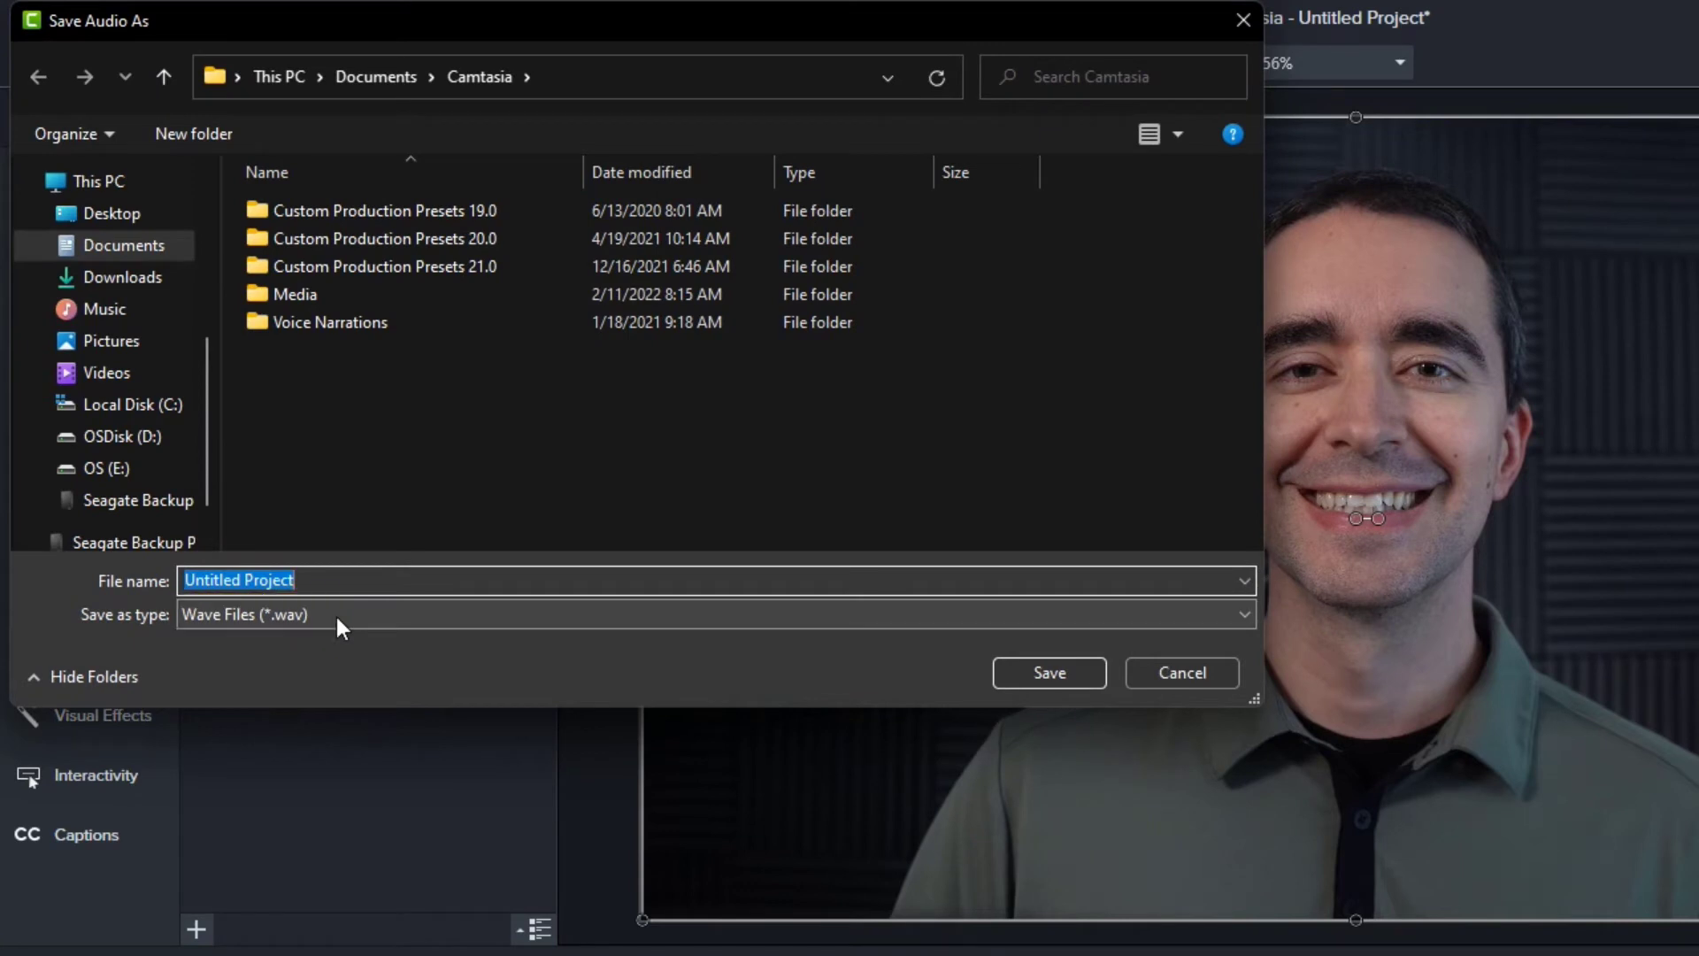
click(1619, 567)
key(ctrl+c)
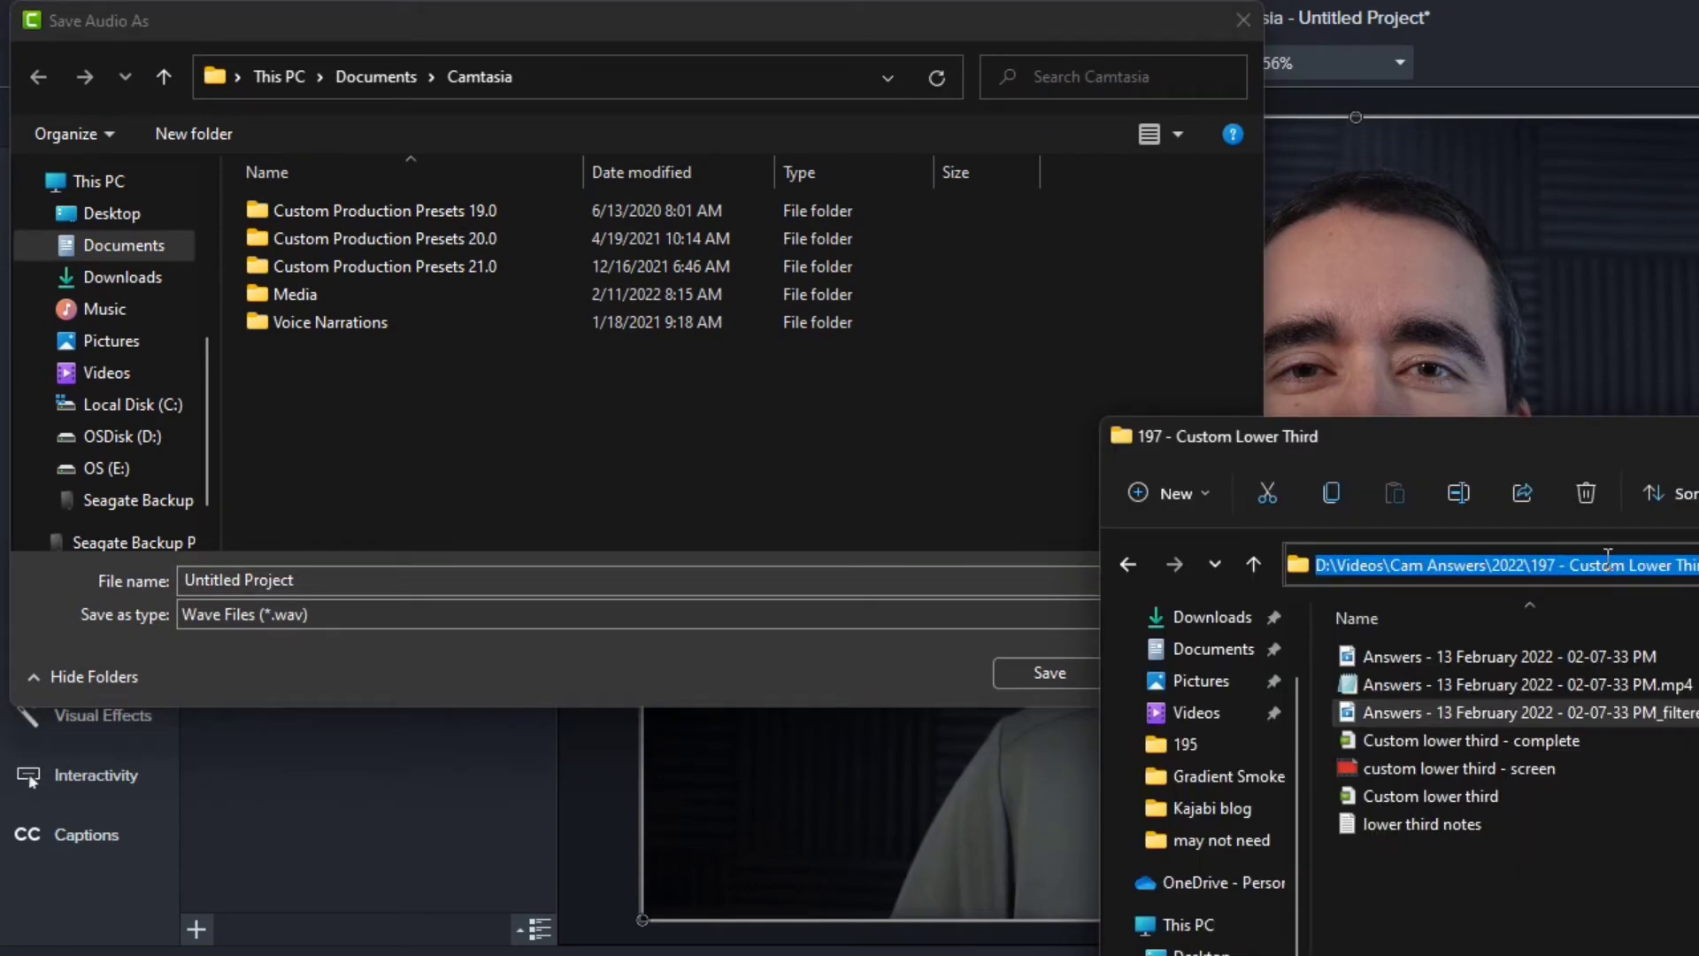
click(570, 80)
key(ctrl+v)
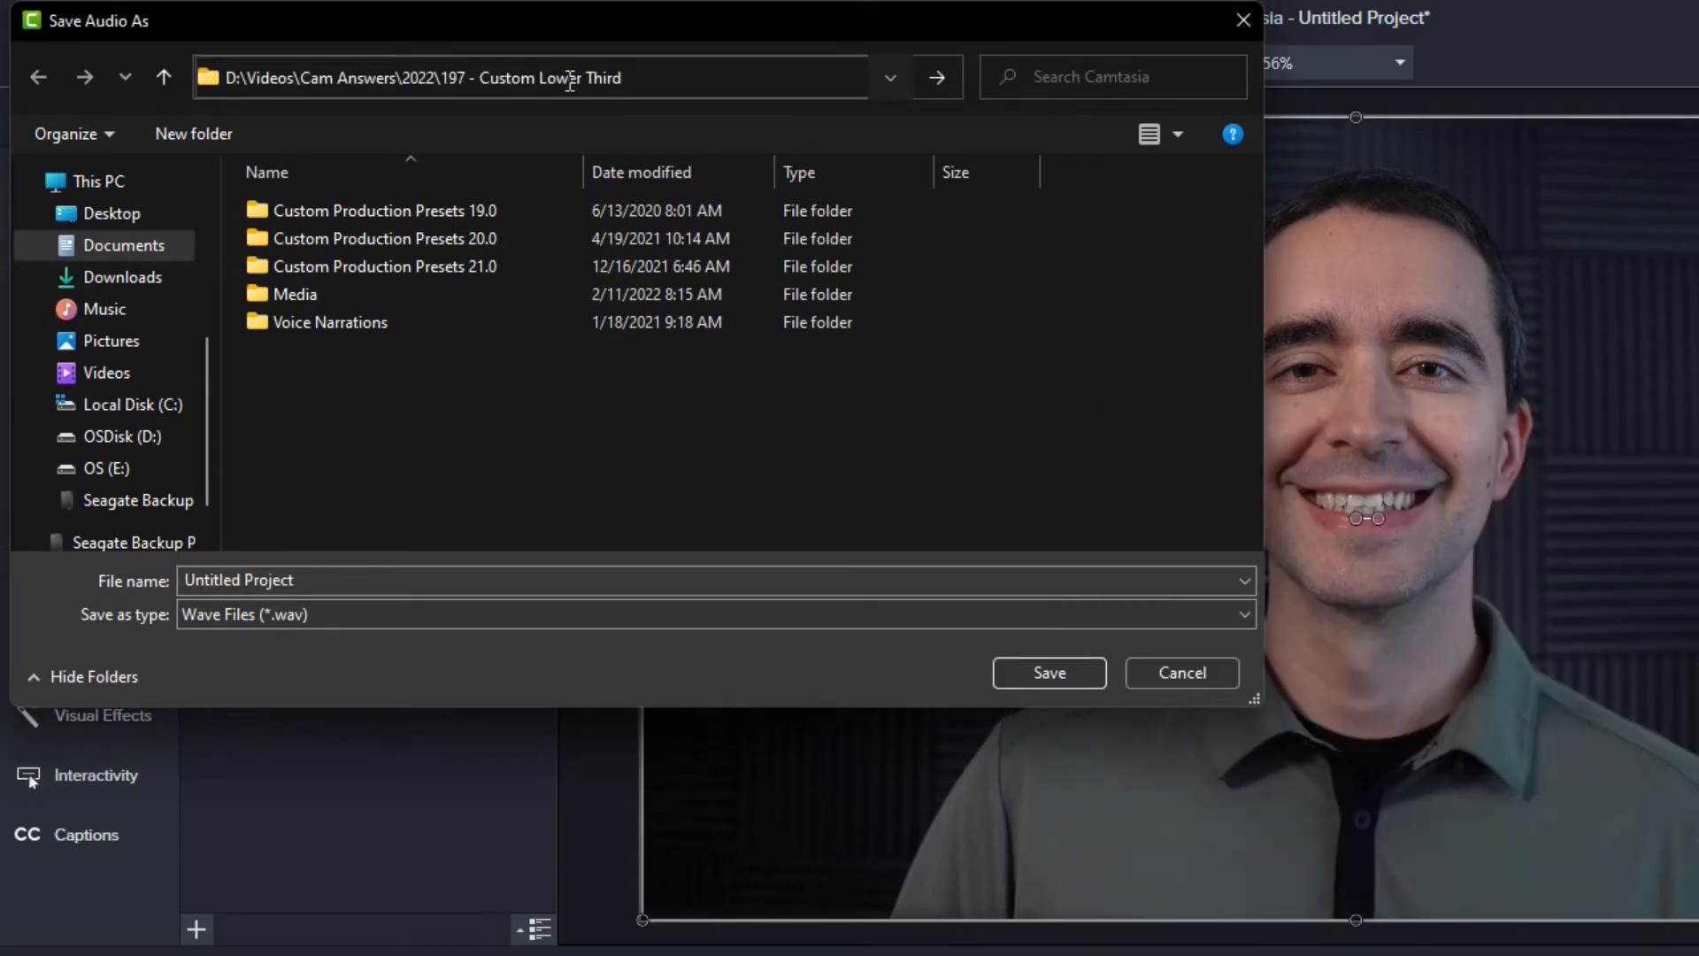
key(Return)
text(197)
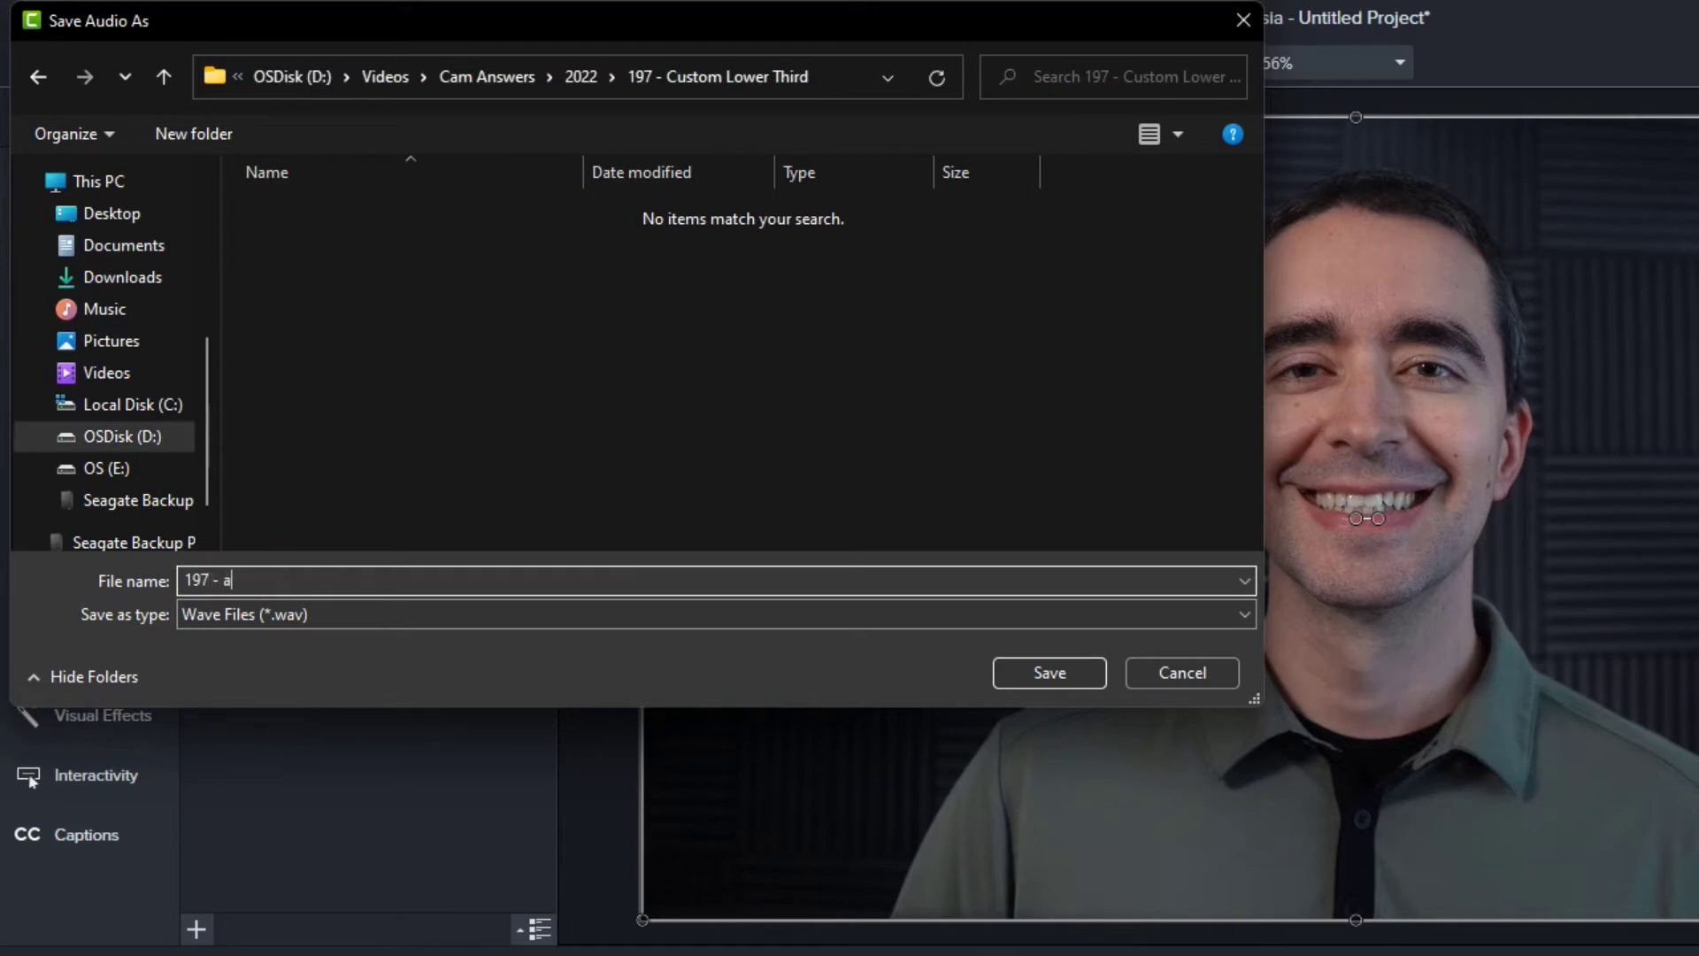
text( - audio on)
click(1068, 680)
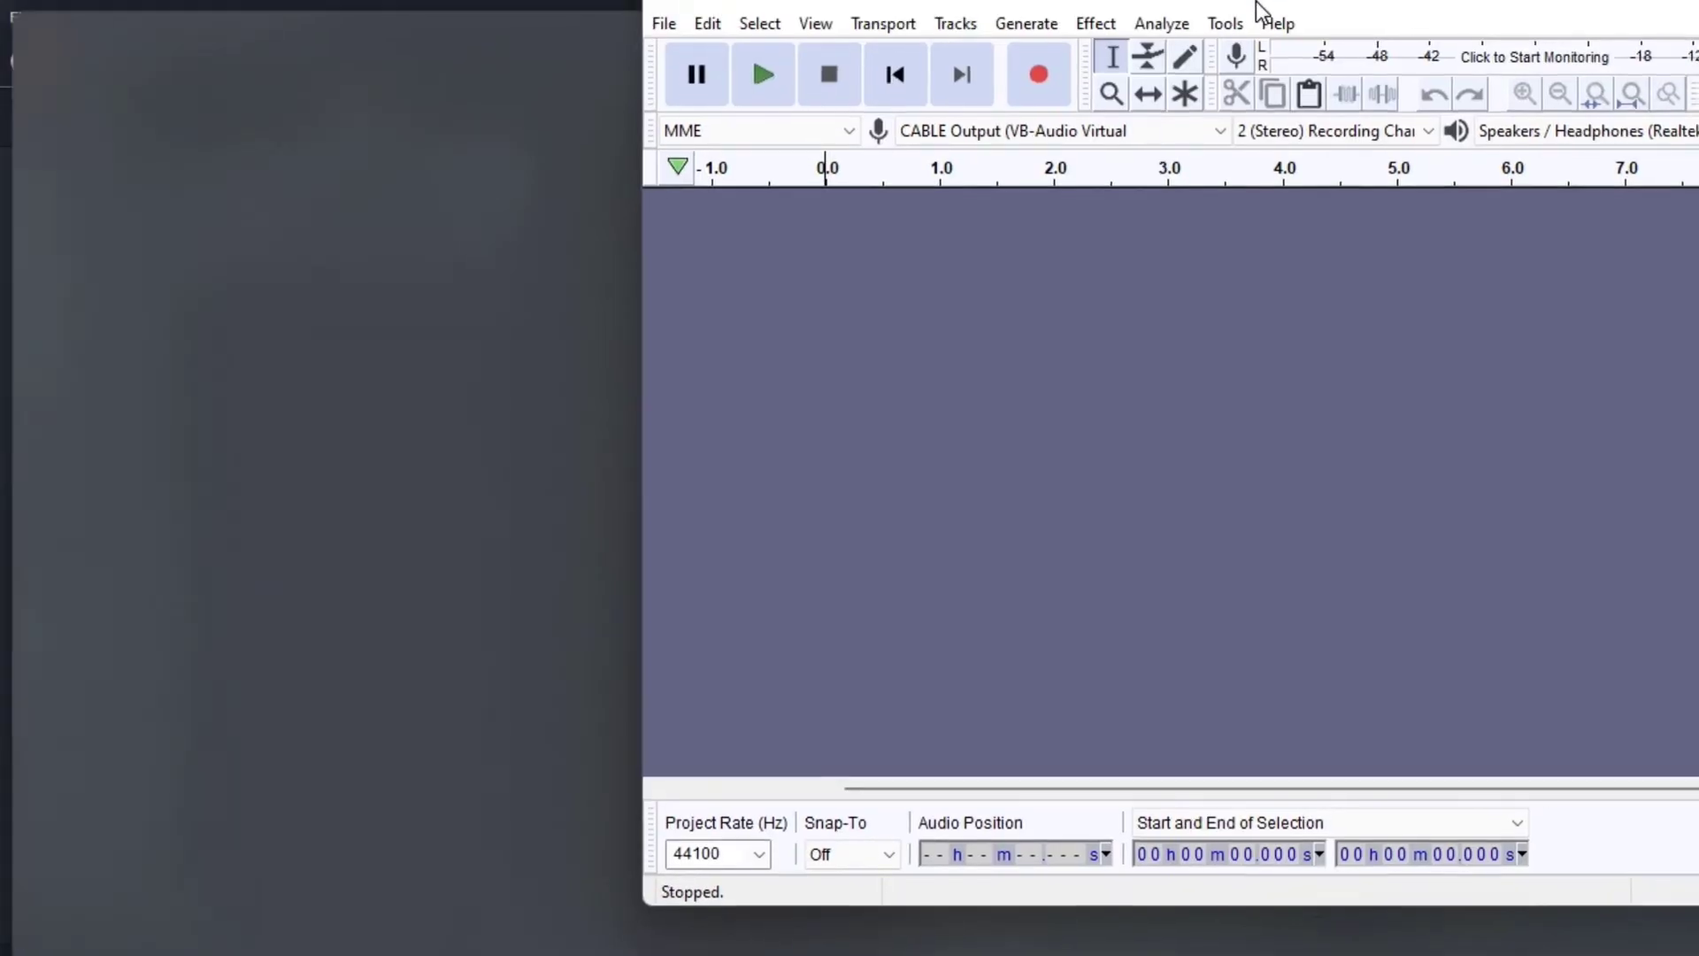
Maximize Audacity, import the '197 - audio only' WAV as a stereo track, and select all of it
double_click(1256, 8)
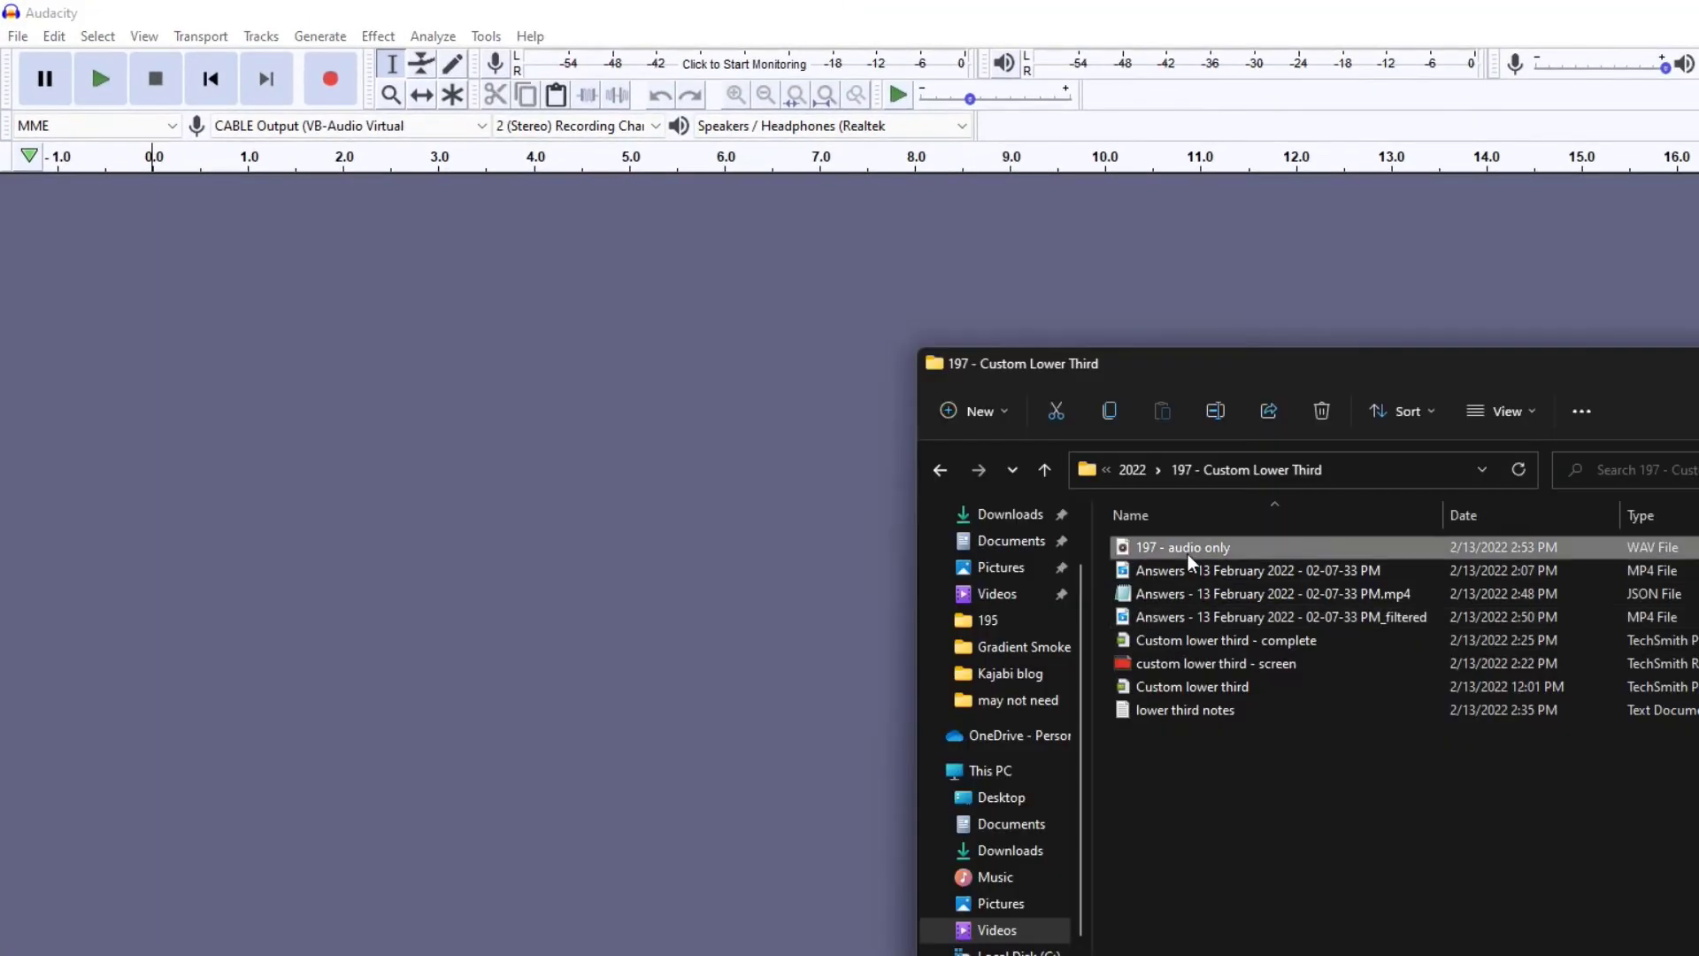
drag(1188, 554, 676, 337)
click(690, 544)
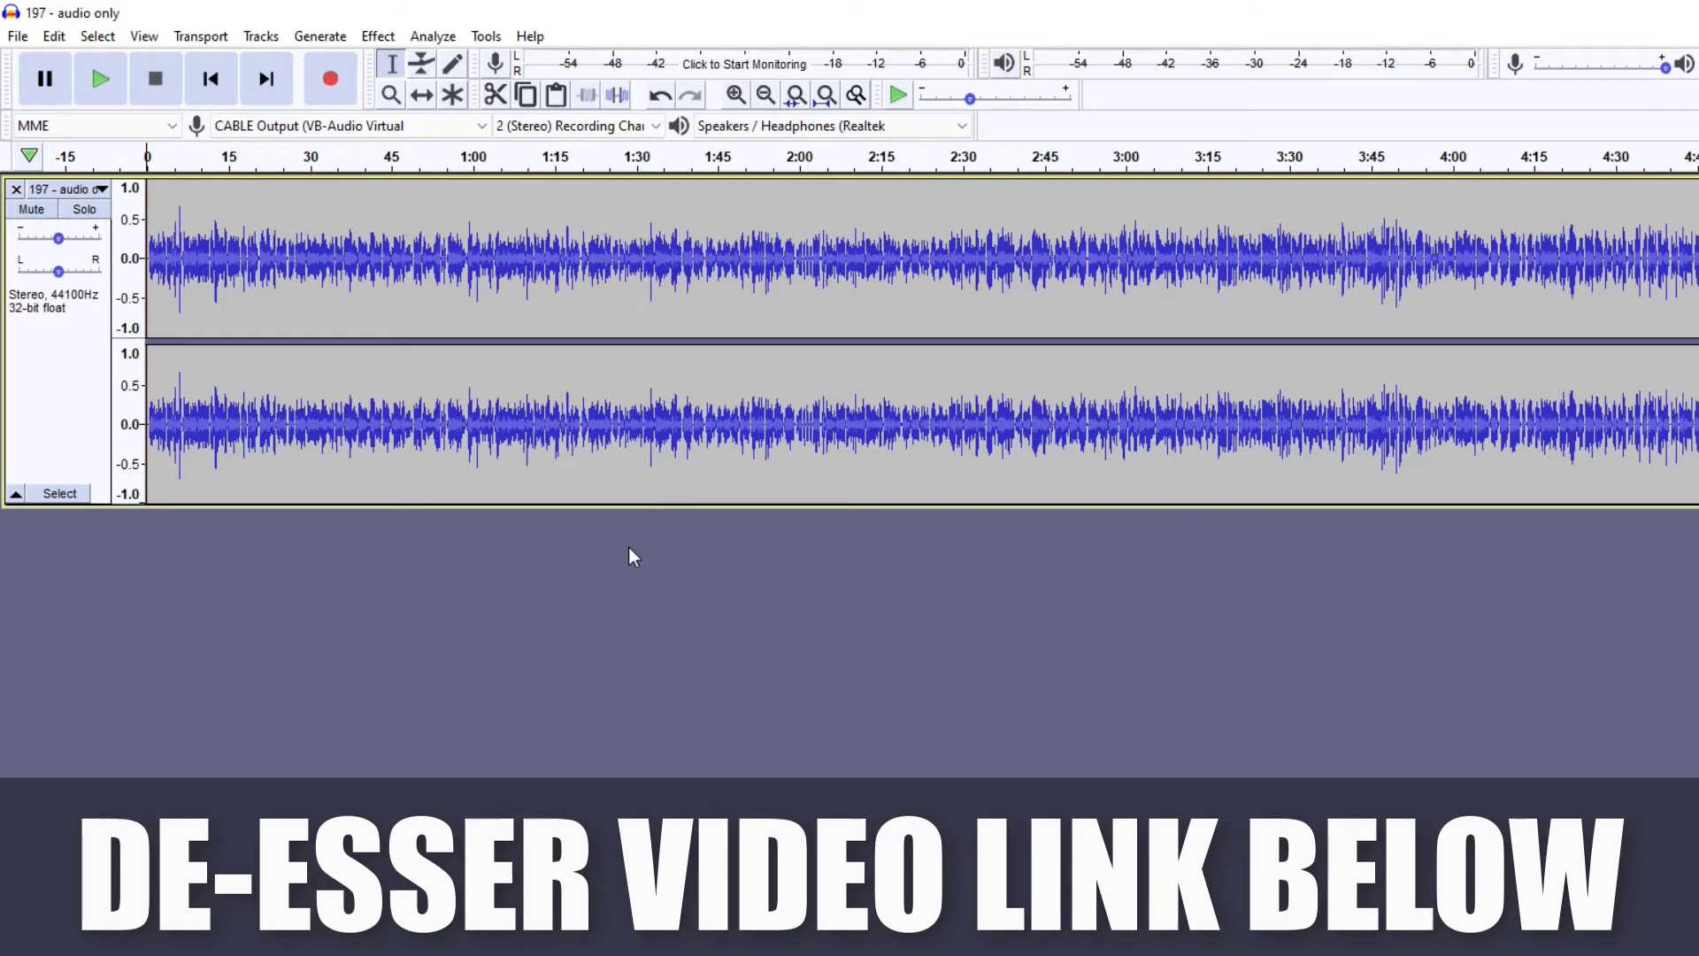
key(ctrl+a)
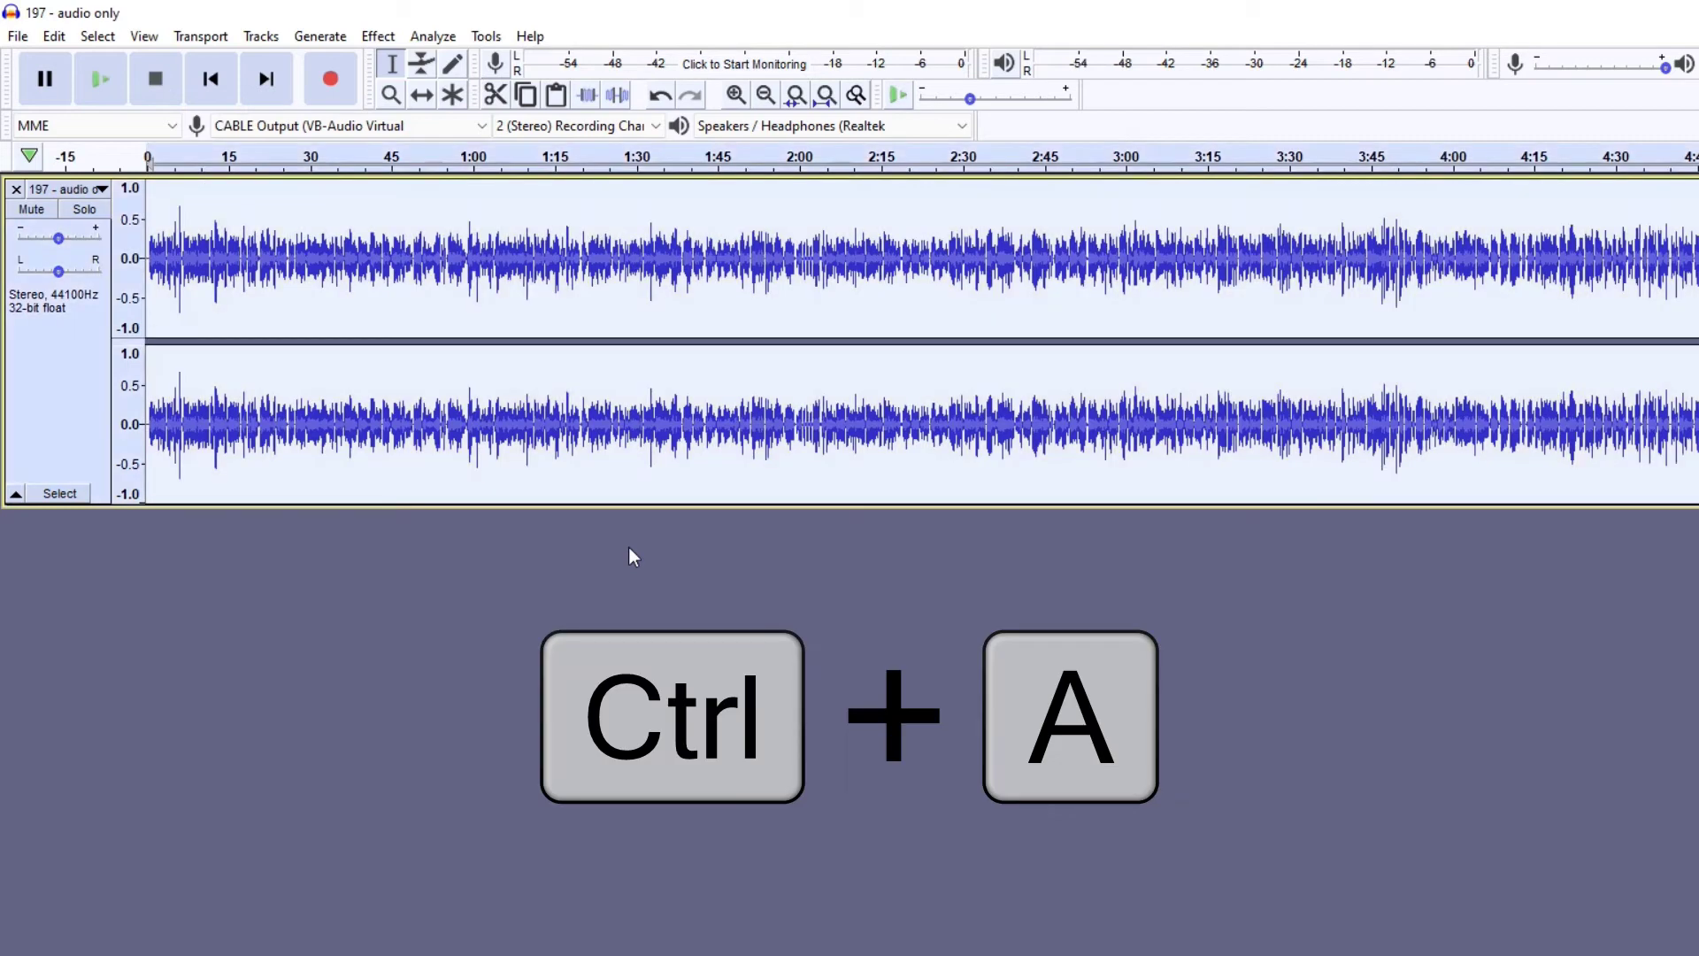
click(378, 36)
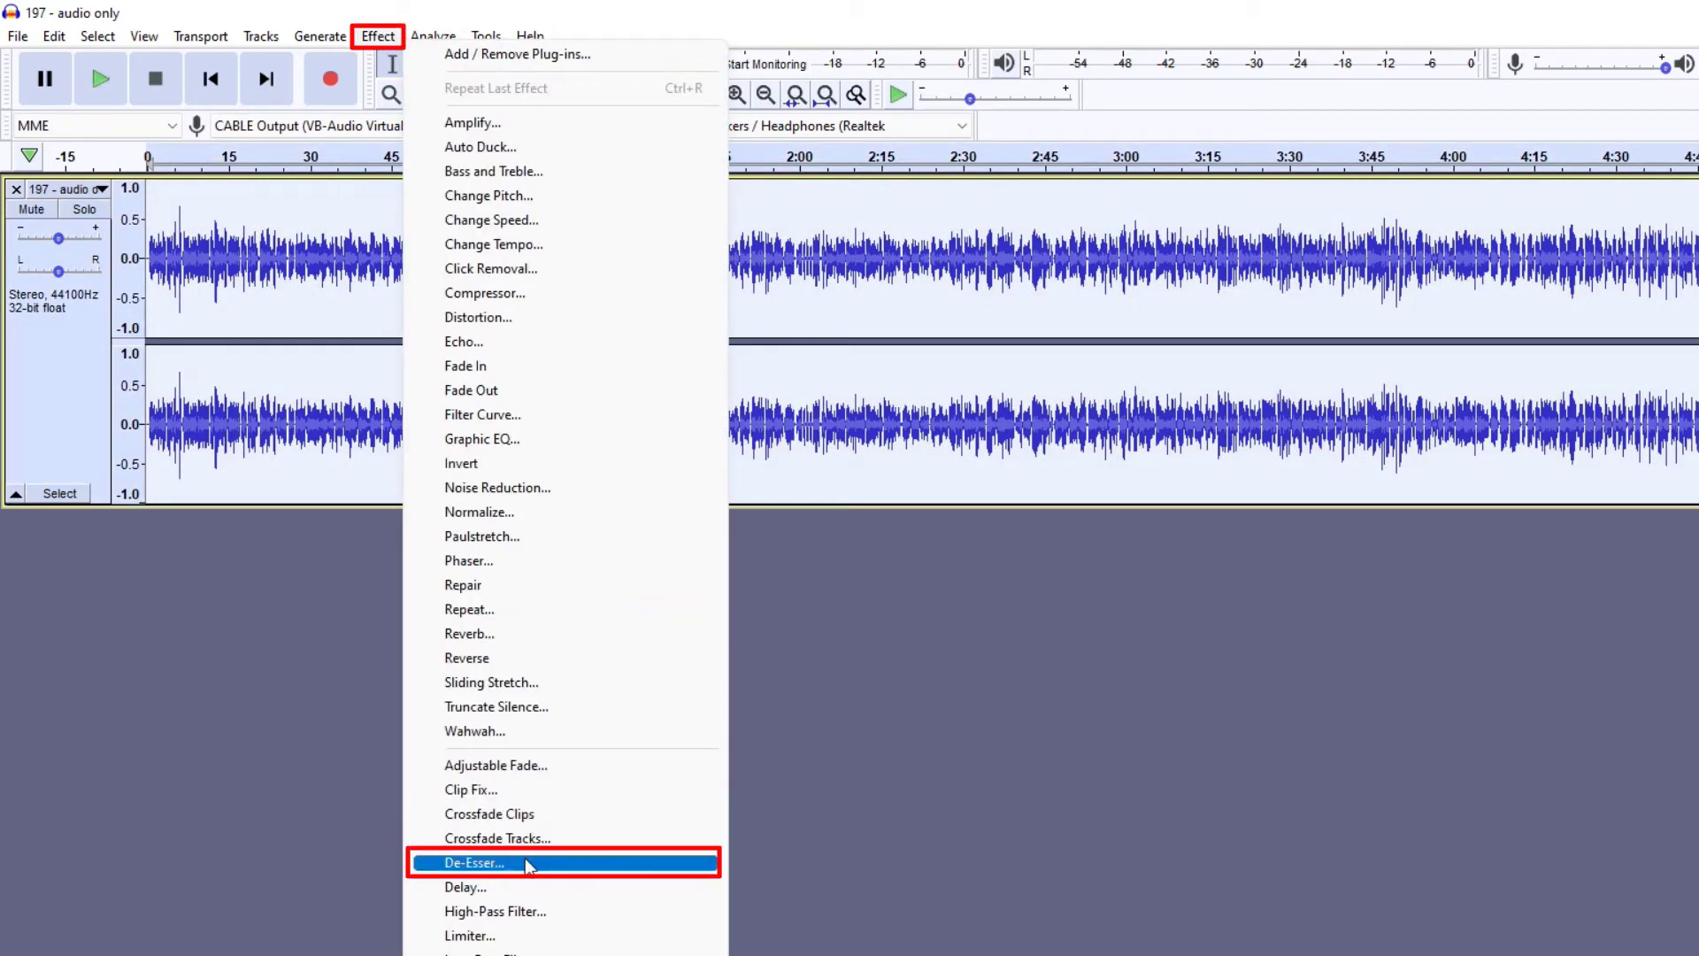
Apply the De-Esser with default settings, then boost the bass by 5.0 dB with Bass and Treble
click(528, 864)
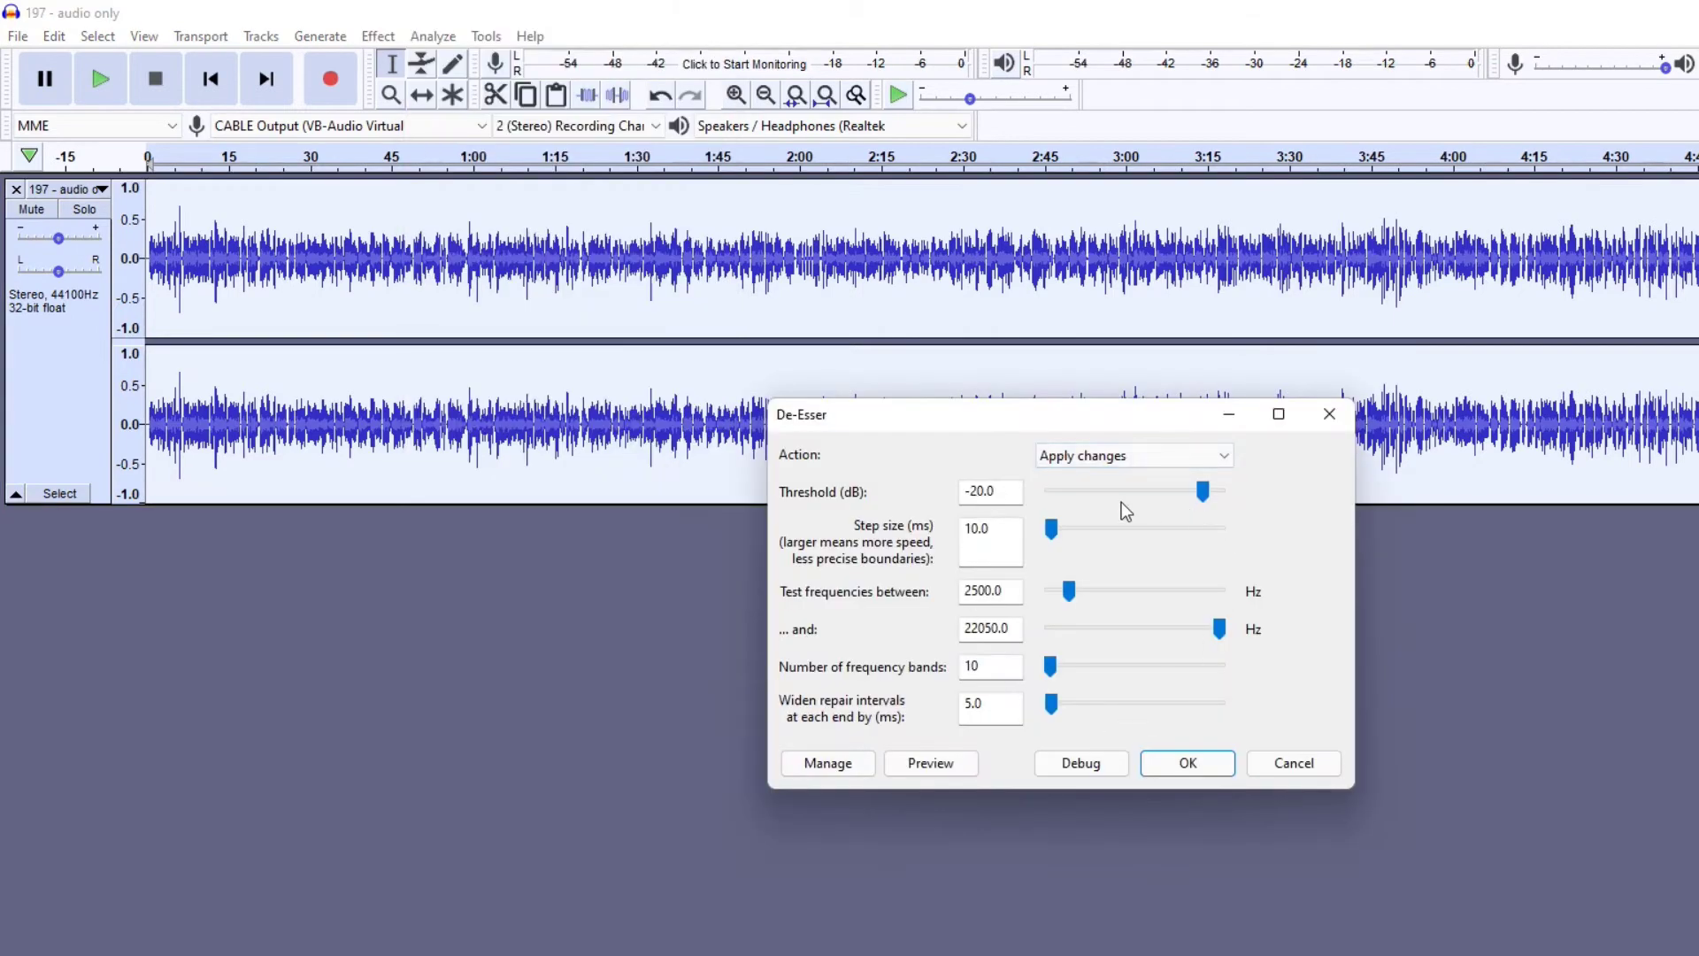
click(1202, 770)
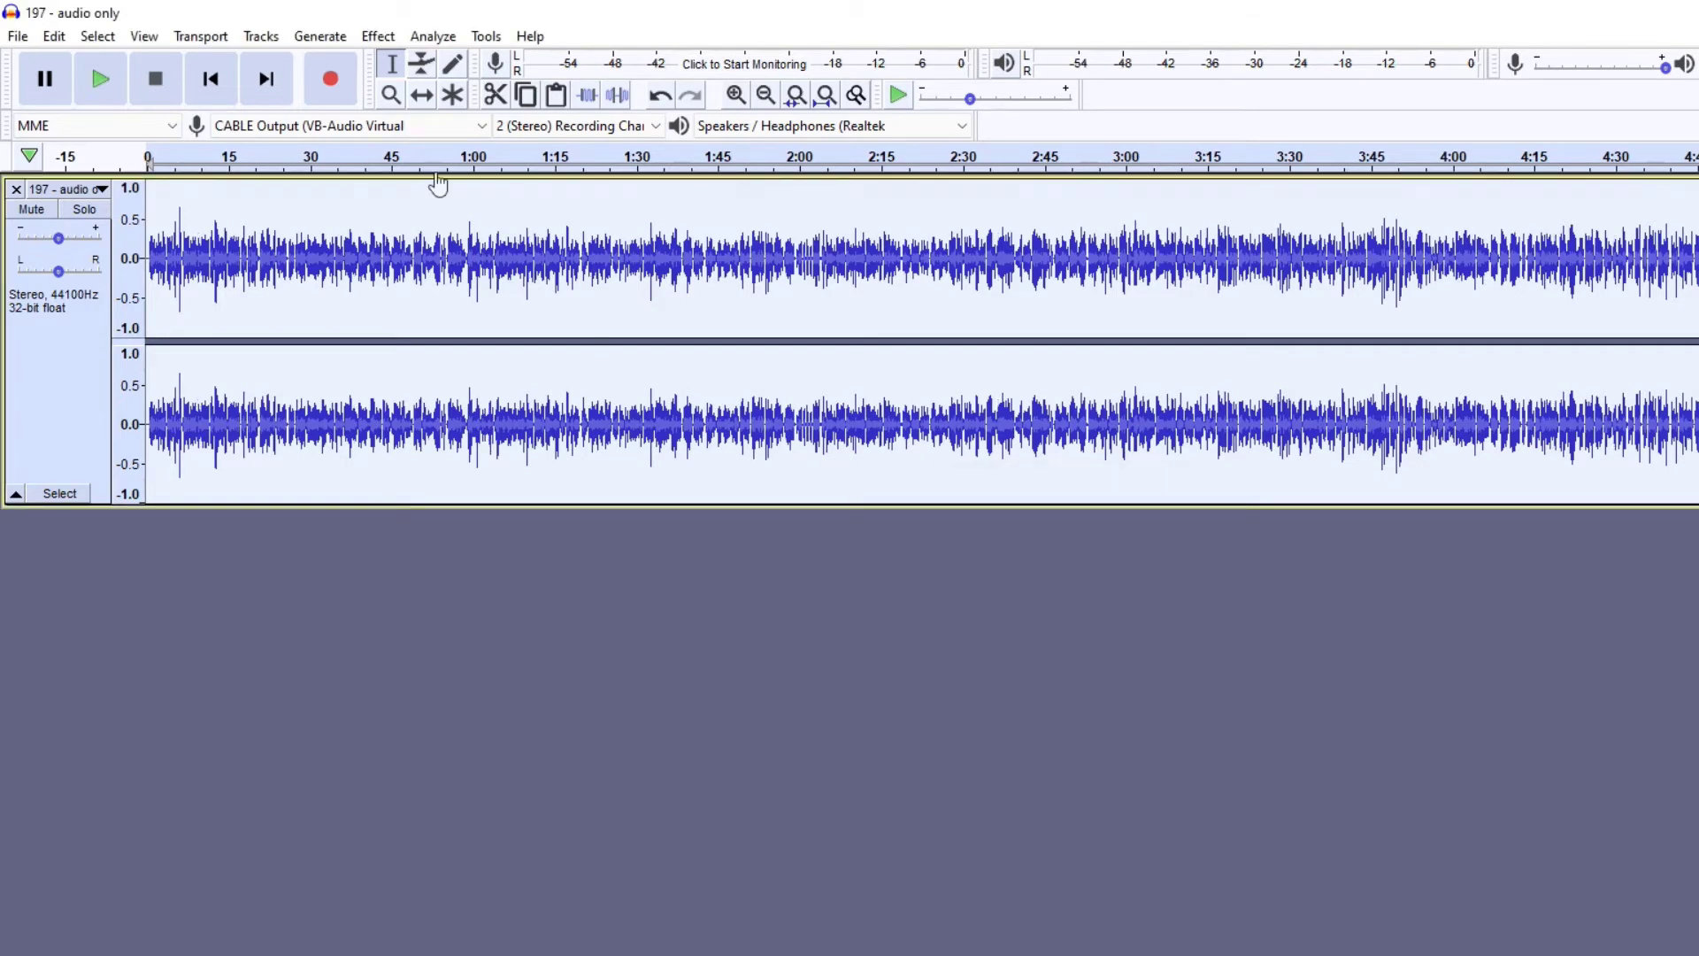
click(379, 36)
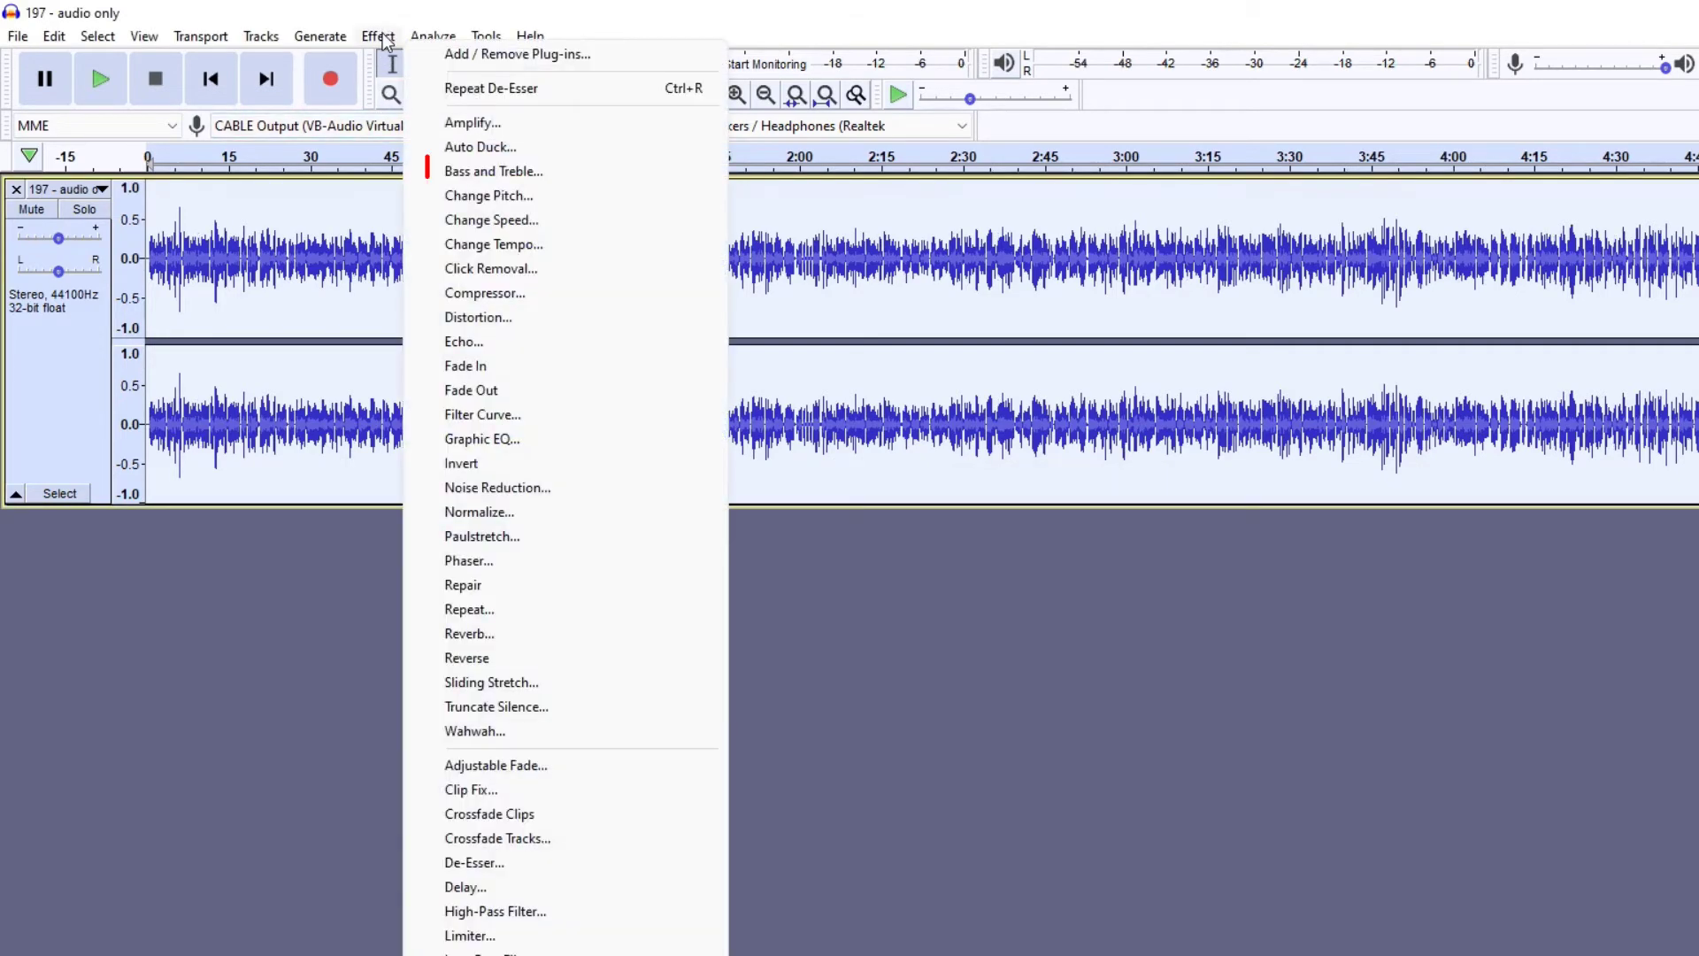
click(486, 175)
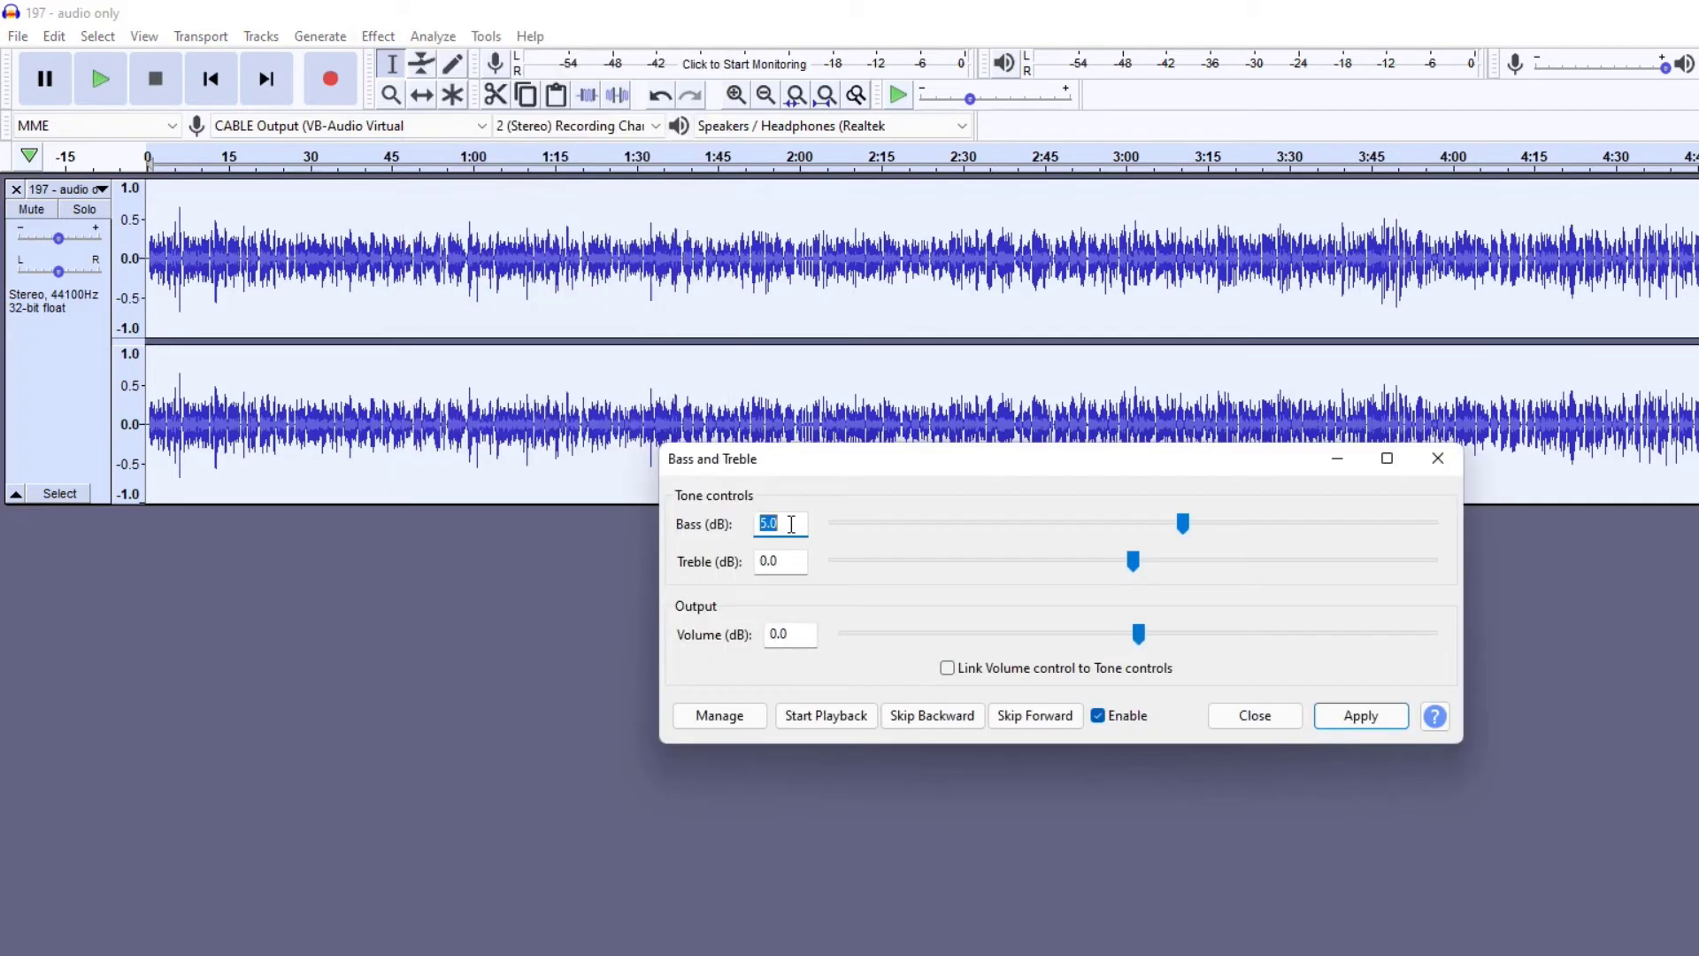
click(1340, 717)
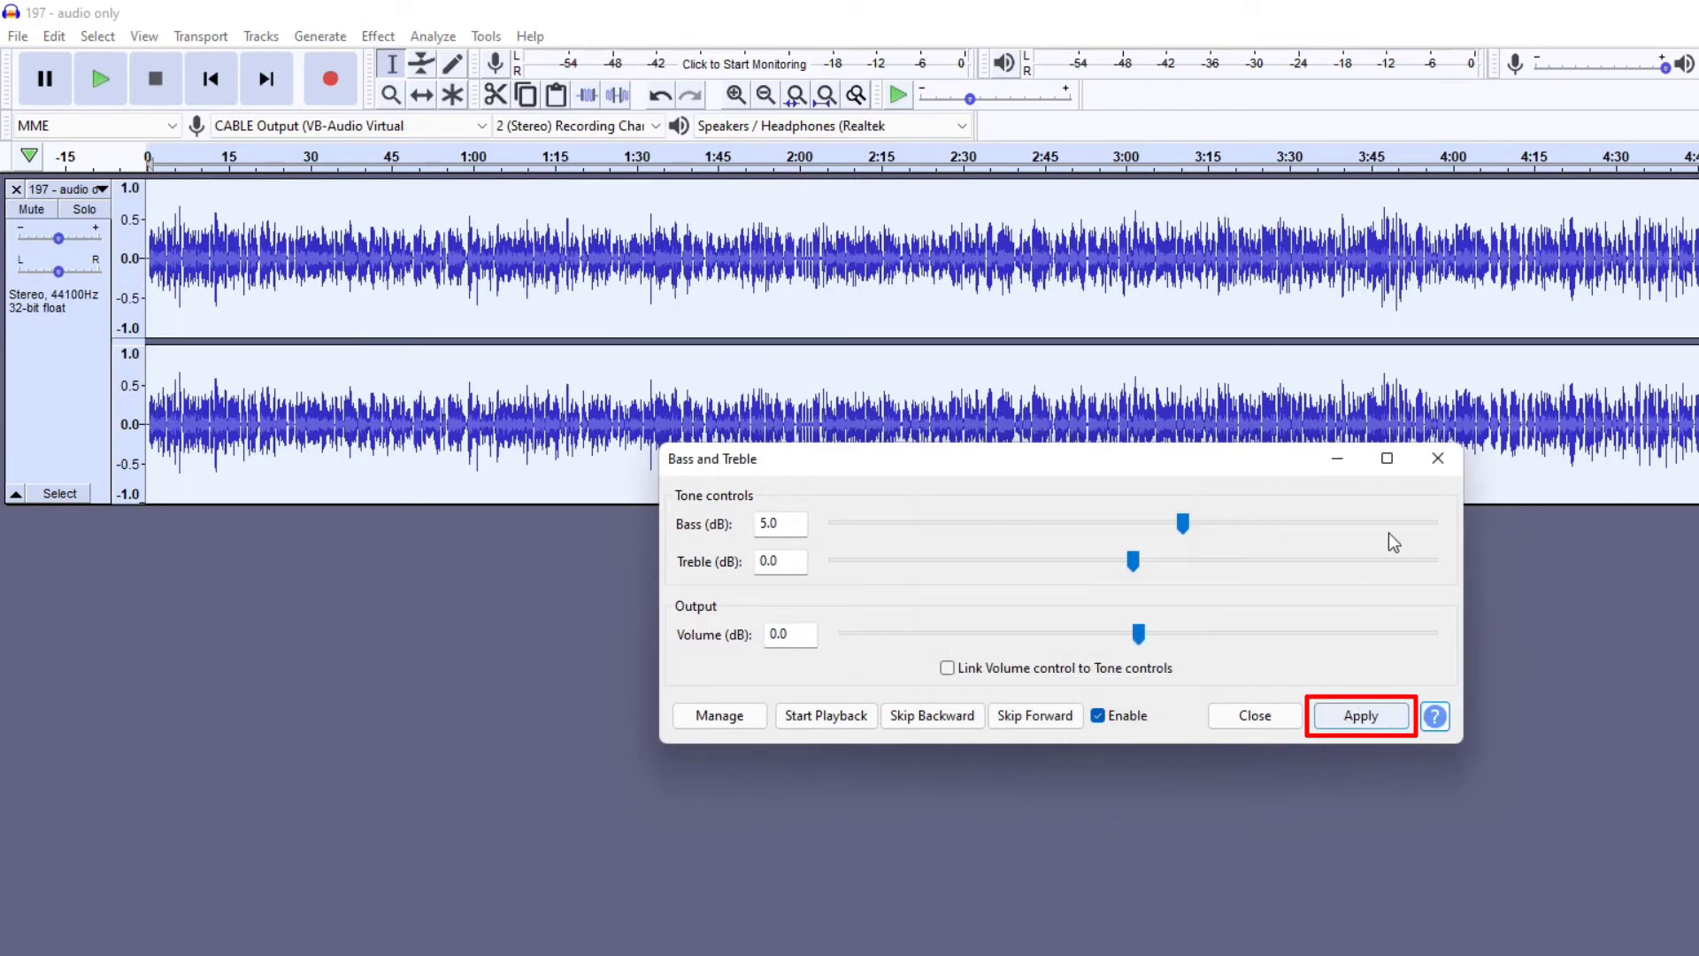
Export the track as WAV '197 - audio only de-essed' into the 197 - Custom Lower Third folder
click(1438, 458)
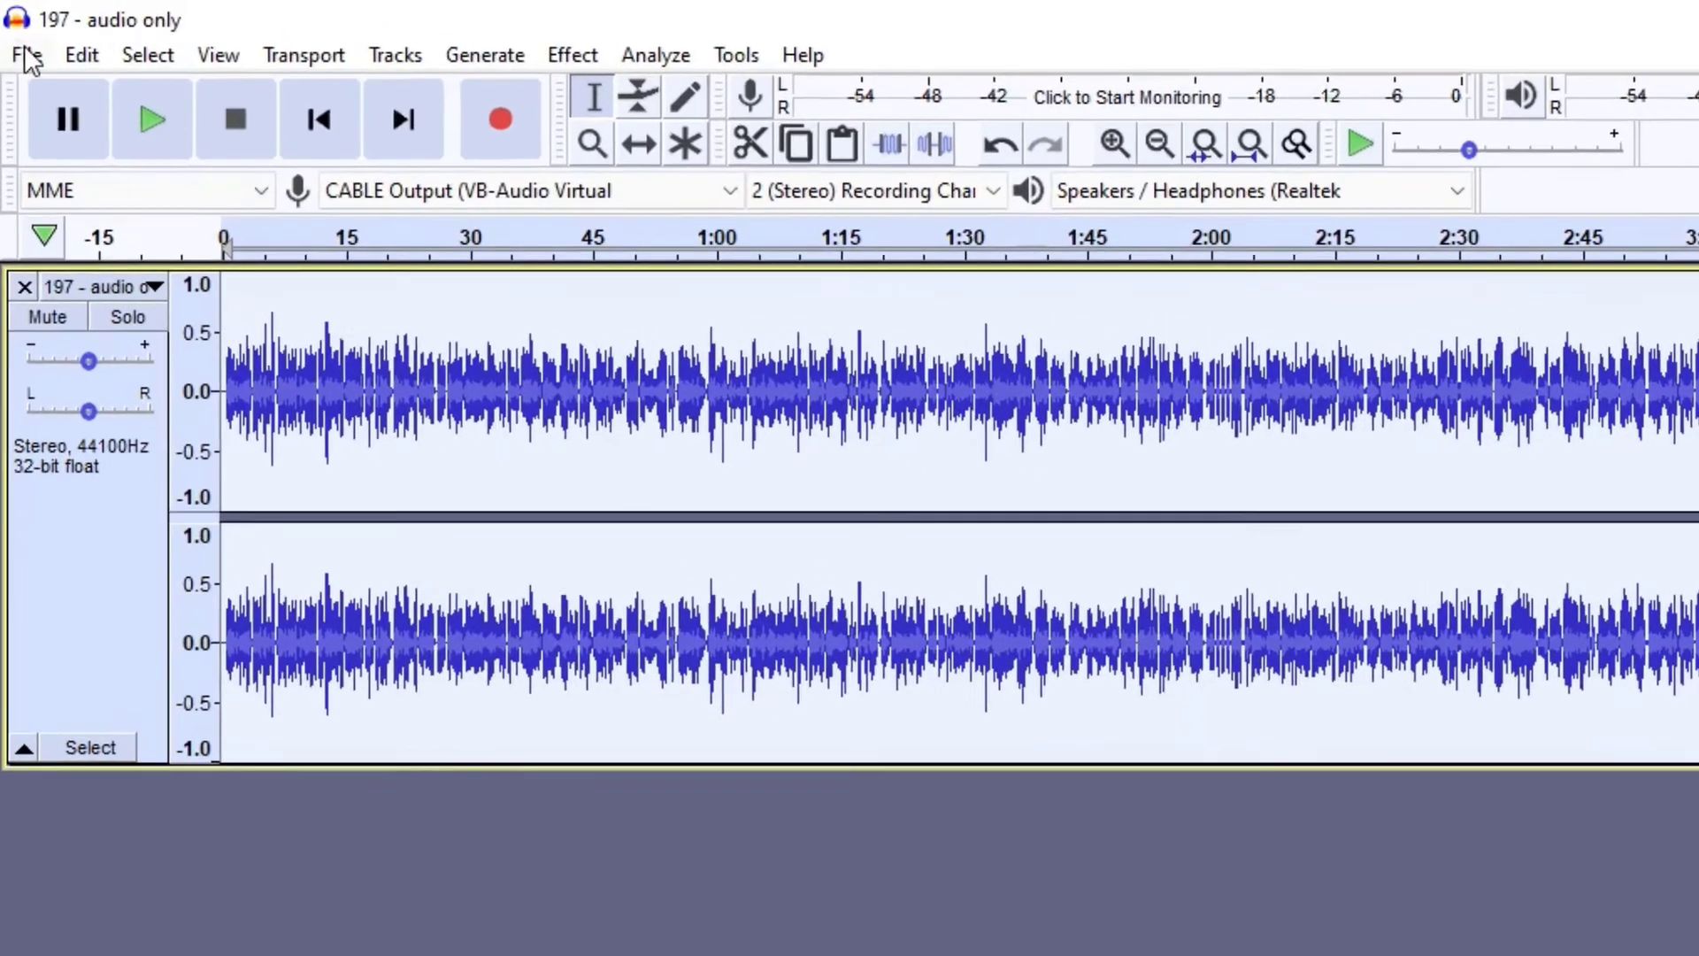
click(17, 36)
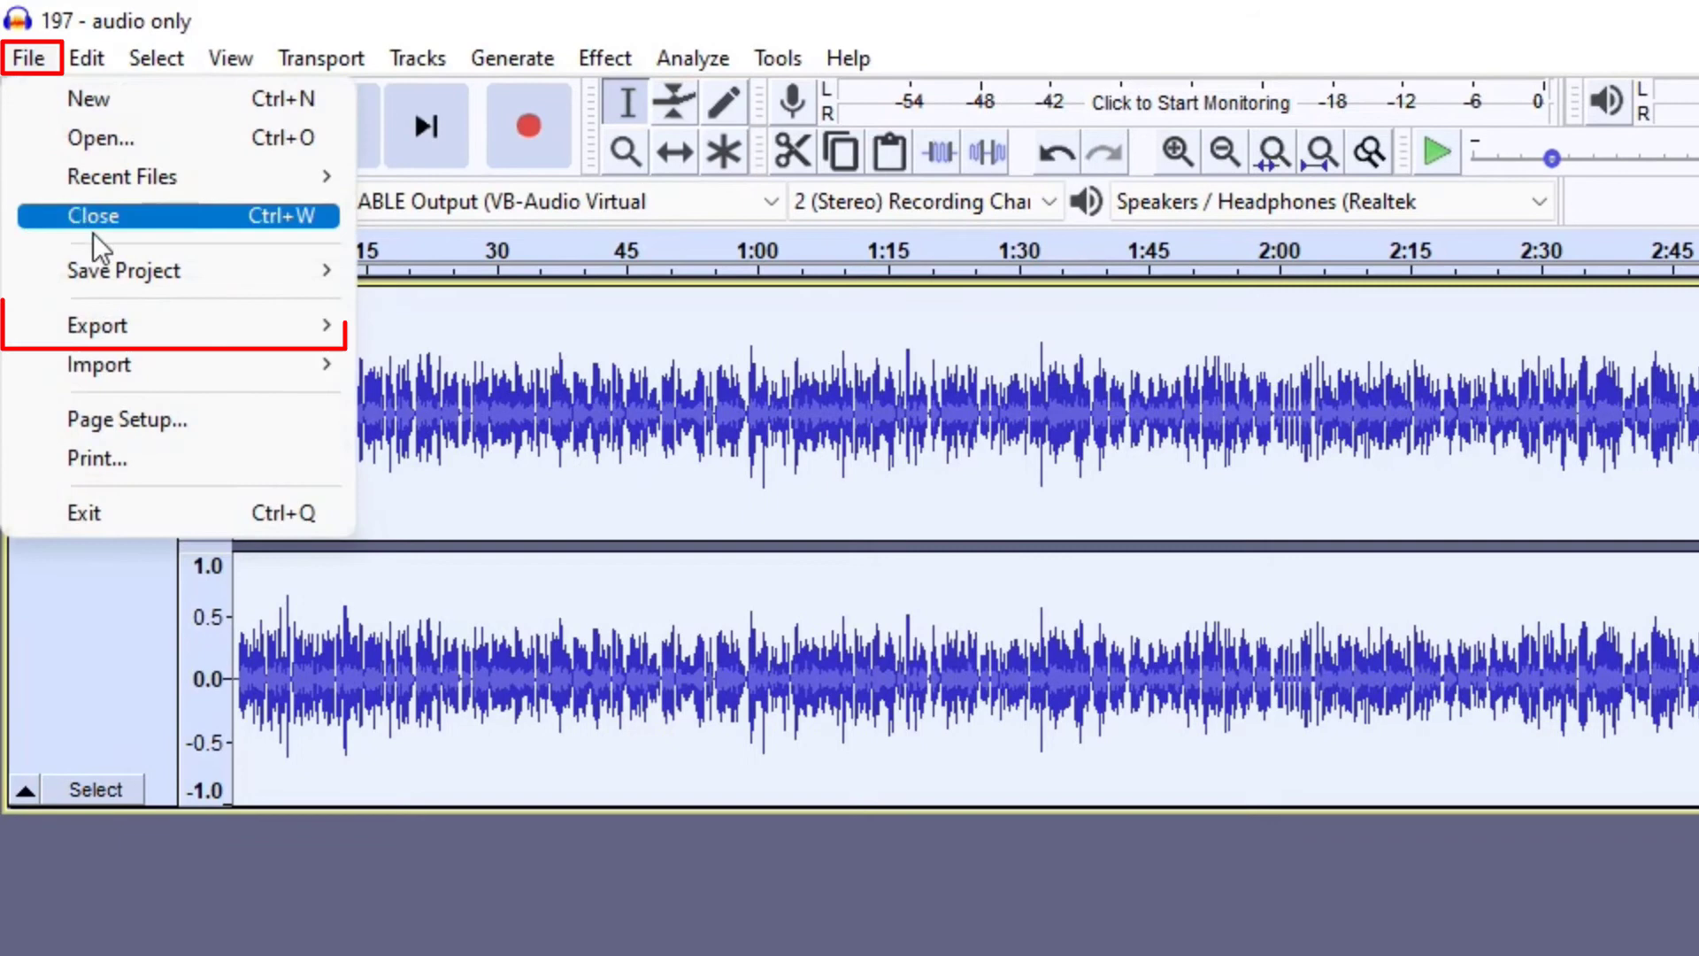
mouse_move(215, 337)
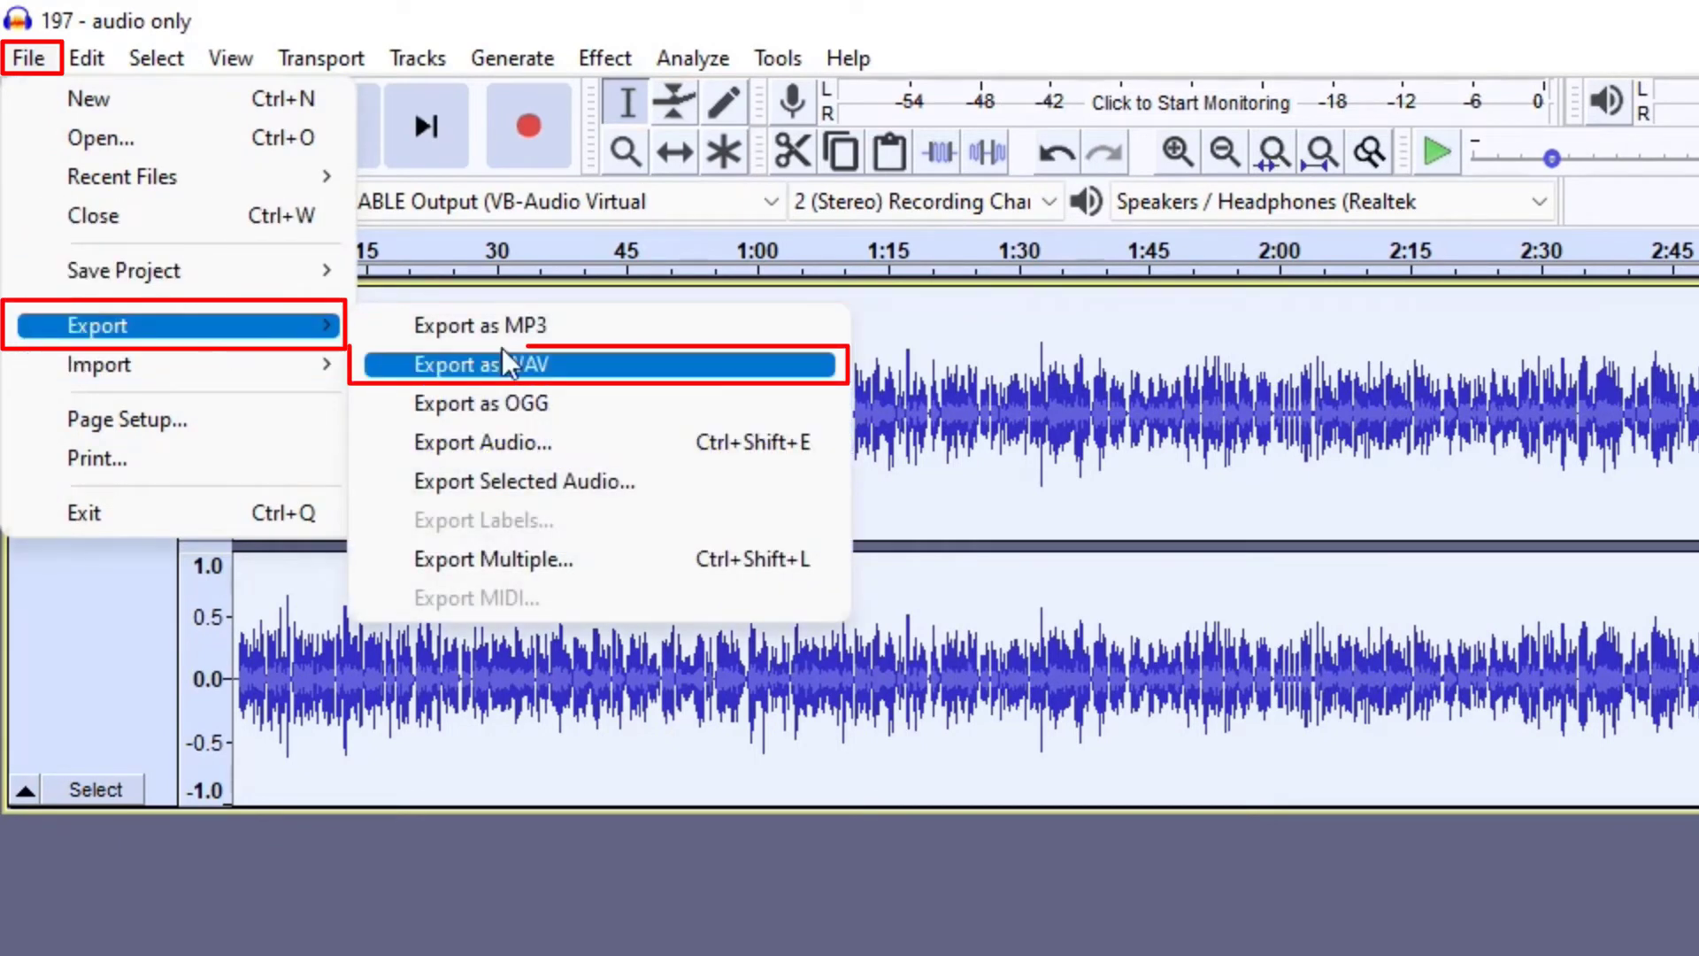
click(596, 370)
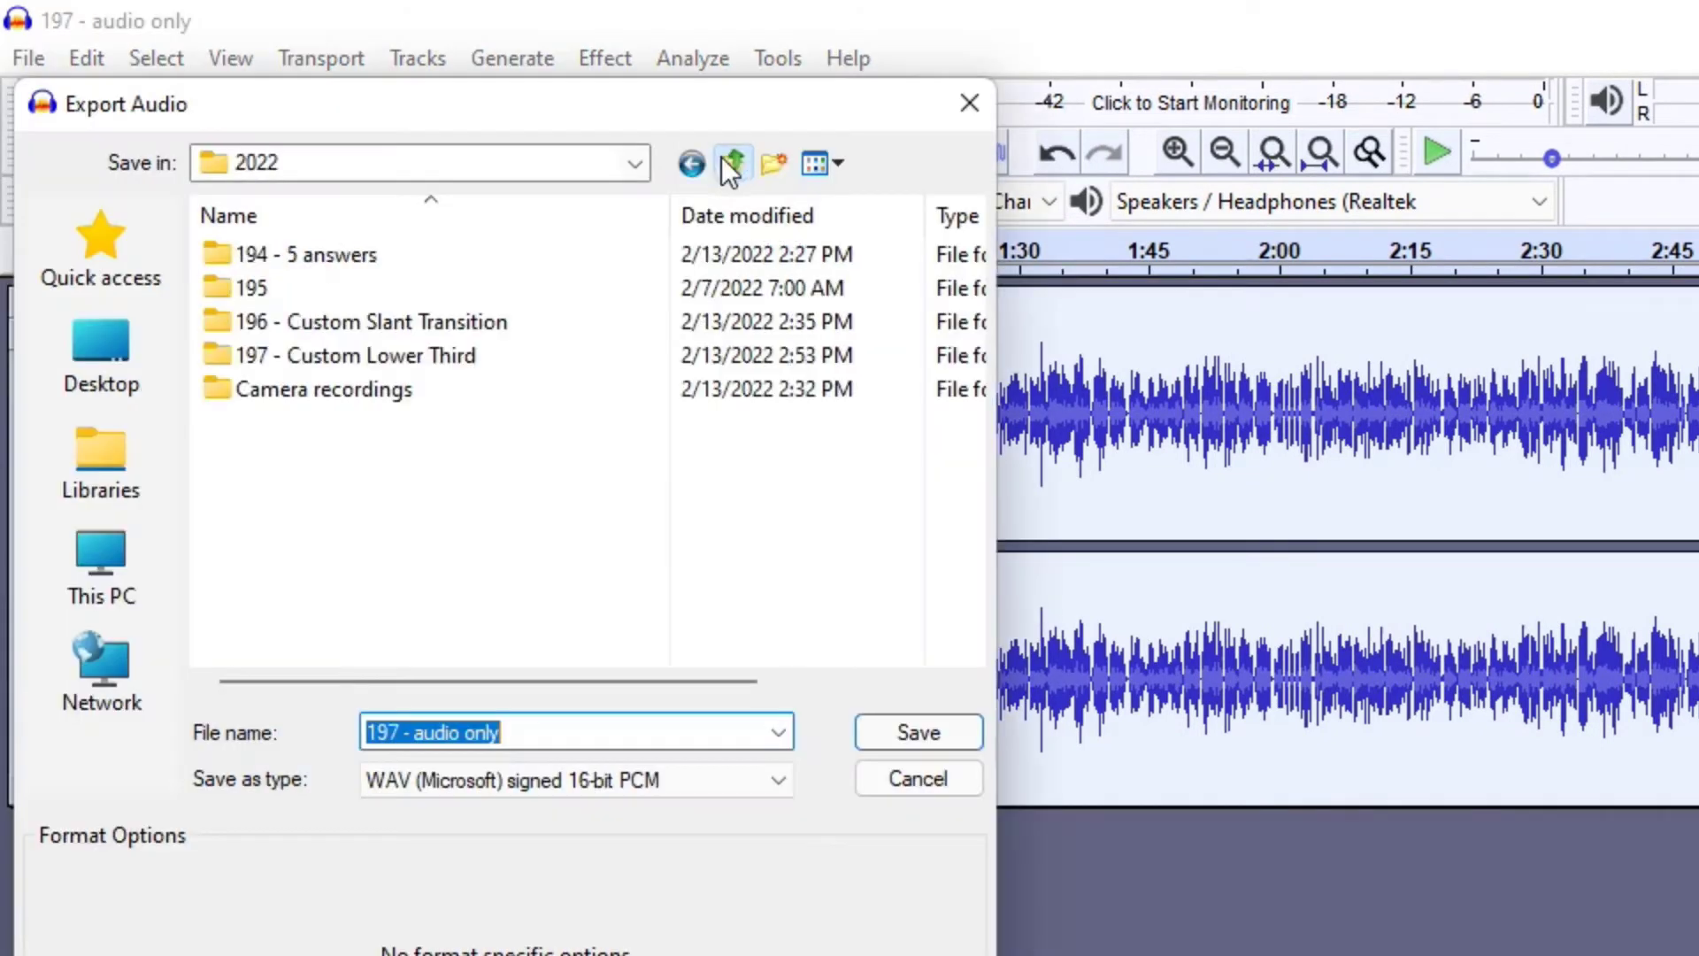
double_click(370, 352)
click(572, 733)
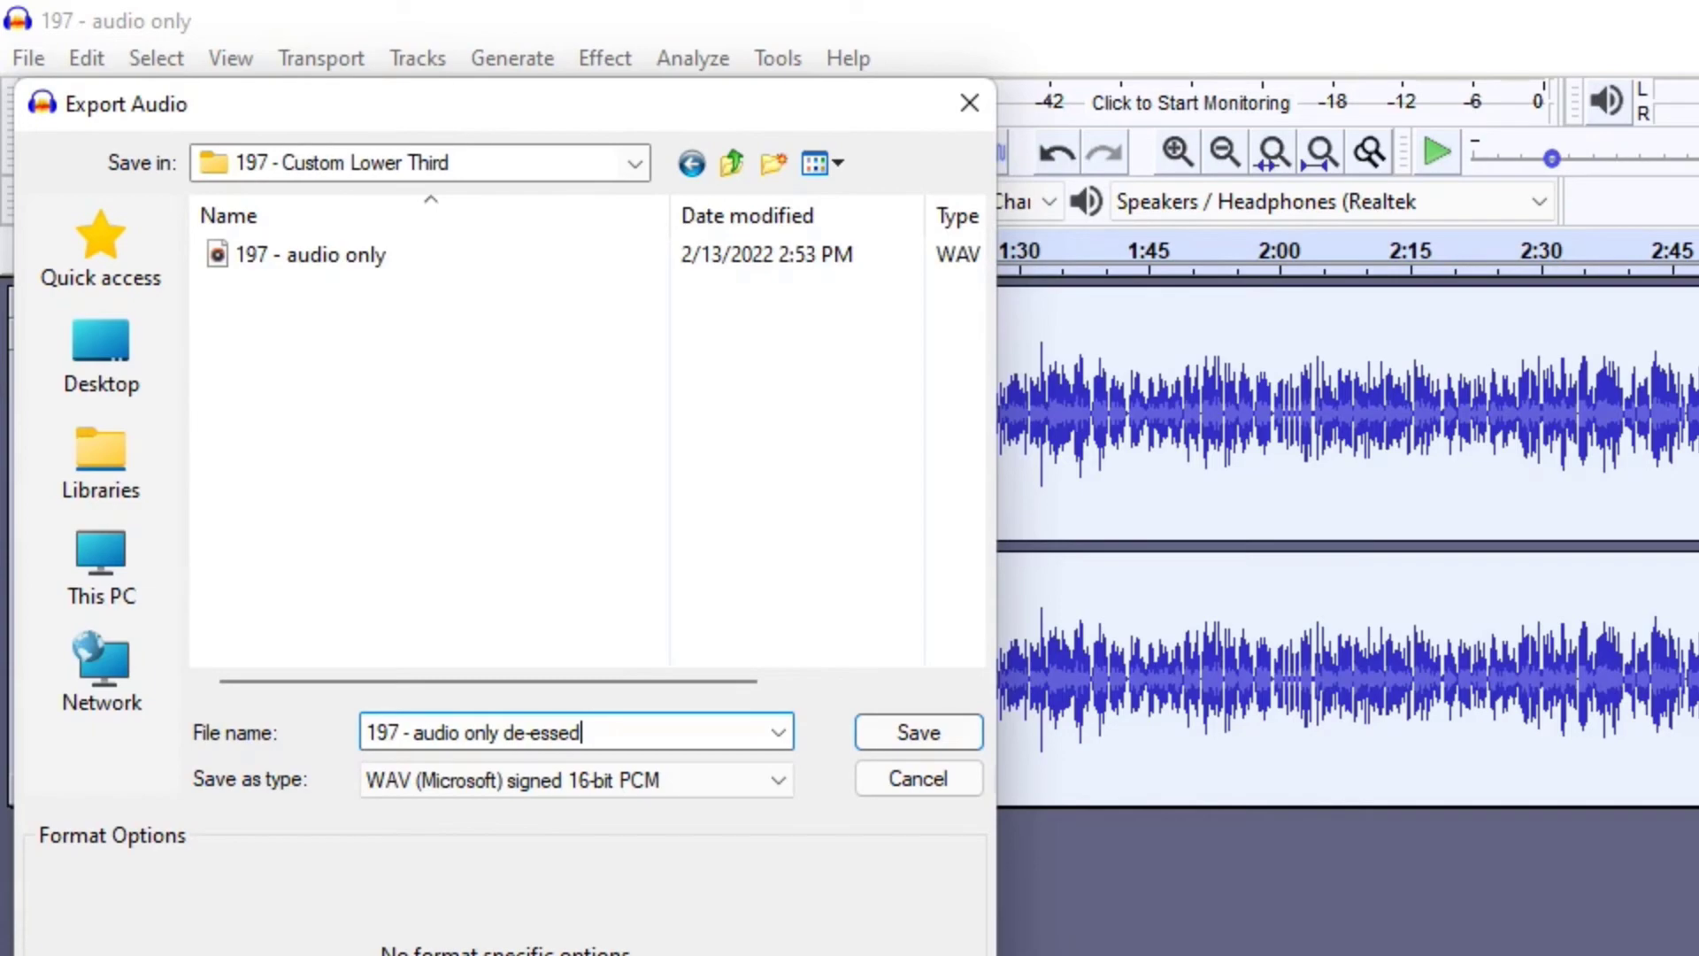
key(Return)
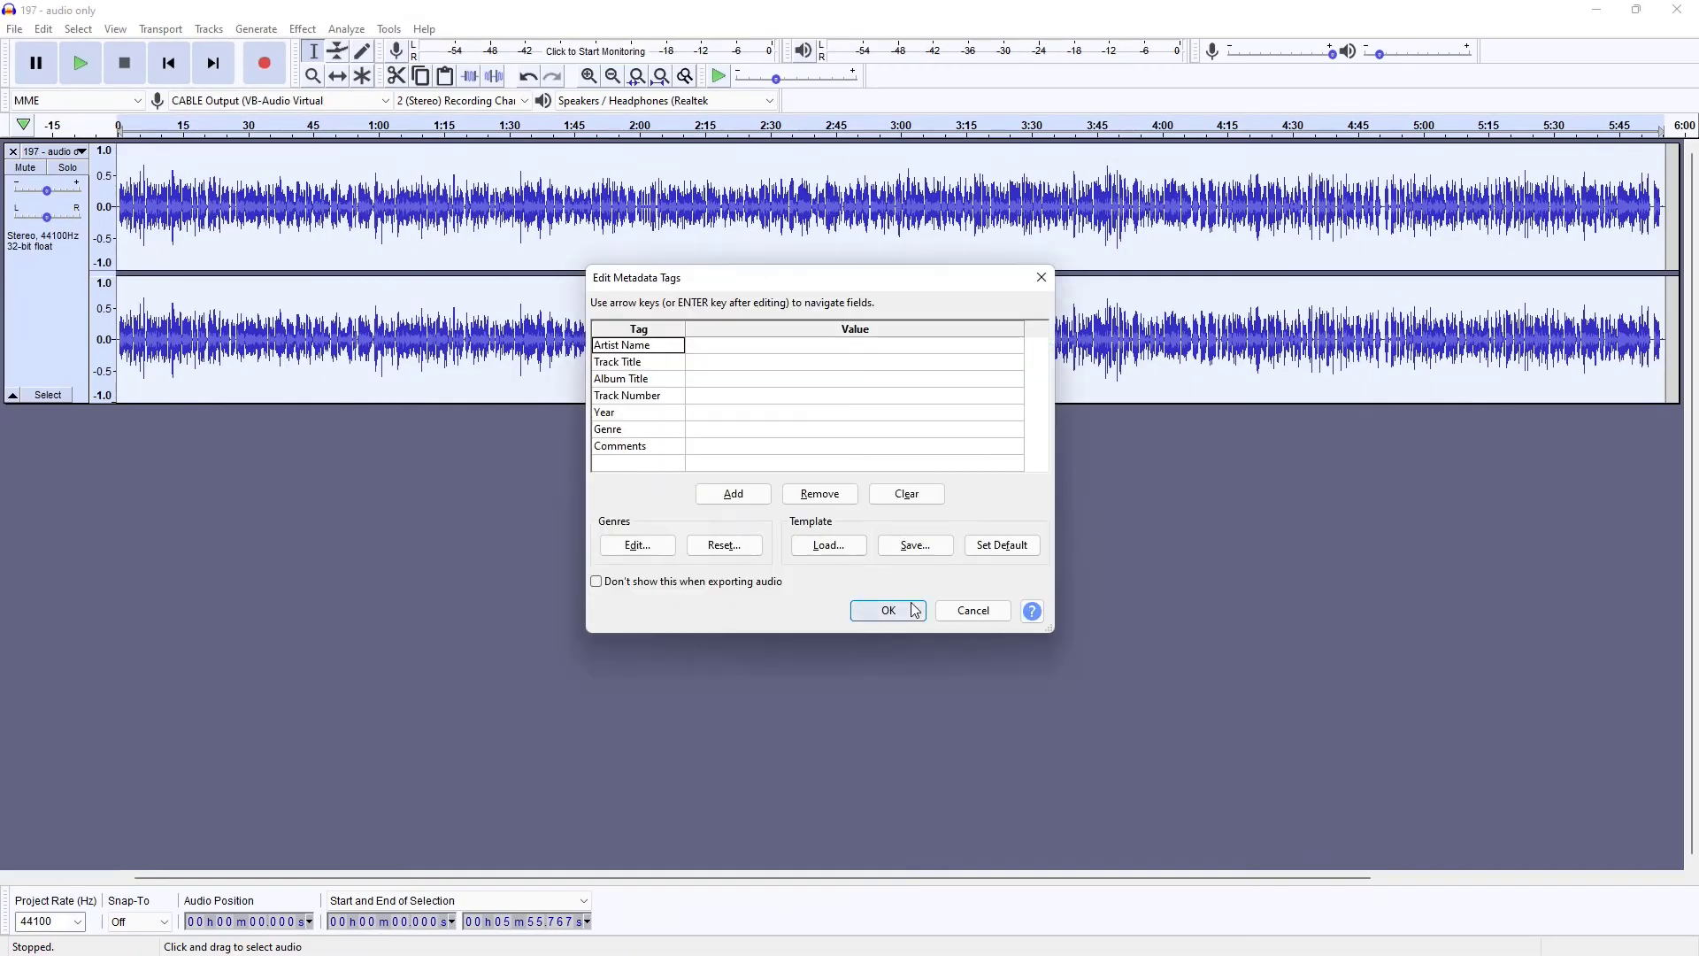
click(914, 609)
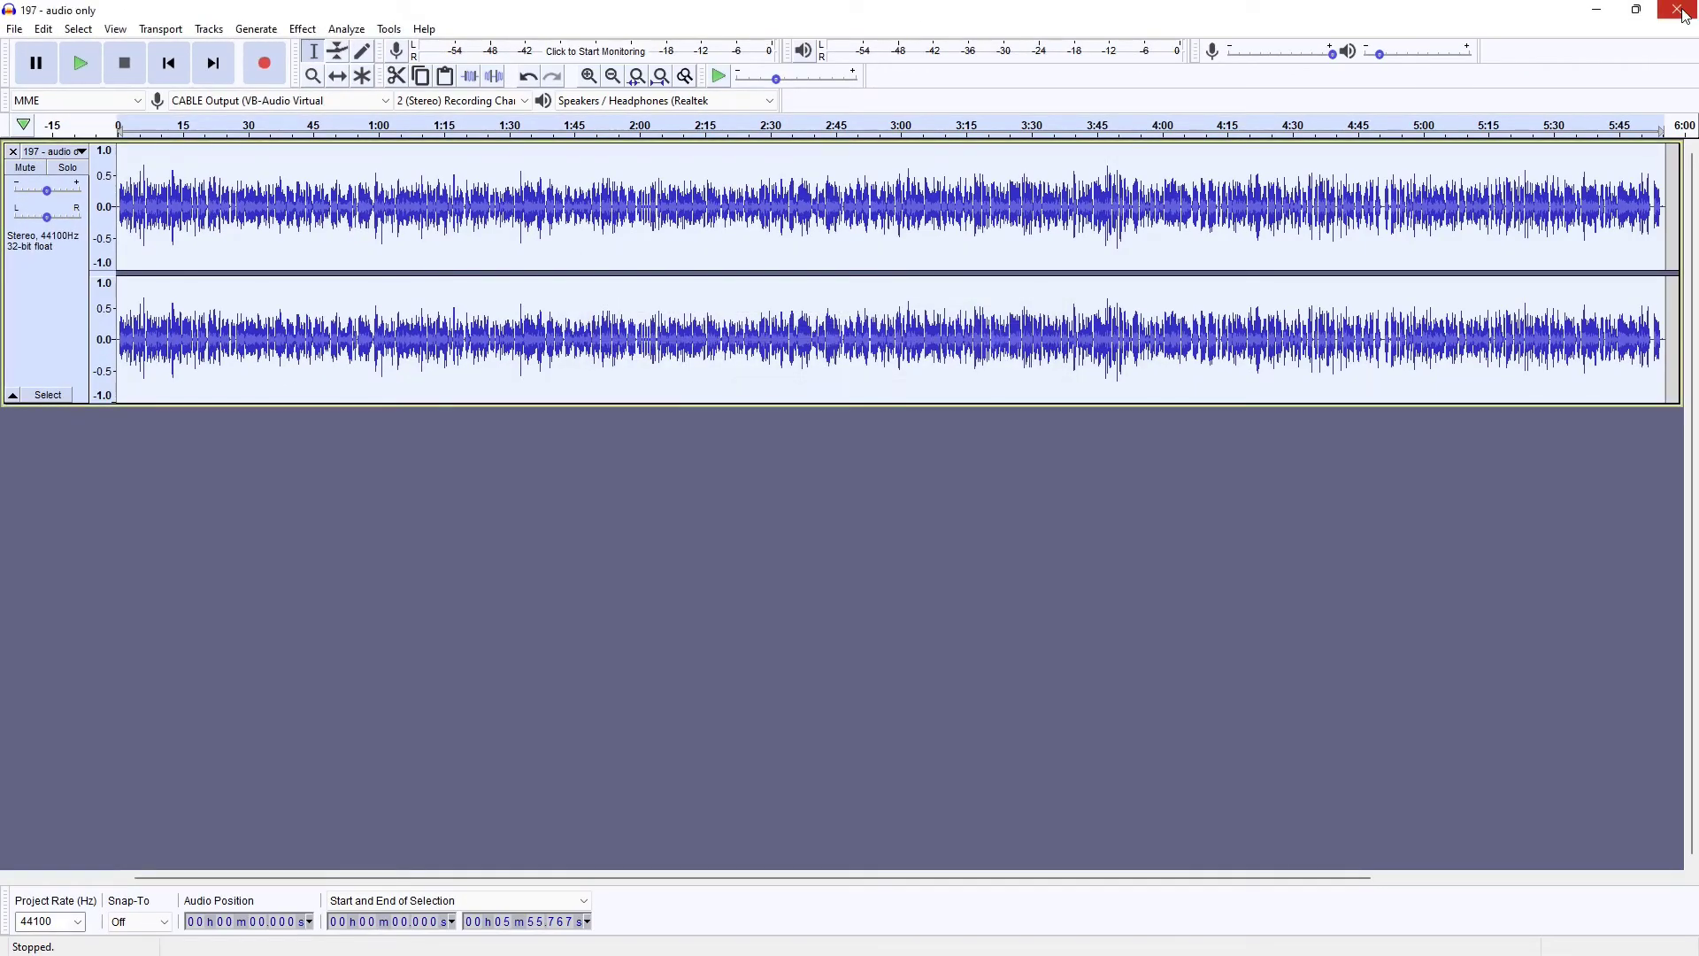
Close Audacity without saving and bring the de-essed WAV into Camtasia's timeline
click(1683, 10)
click(887, 481)
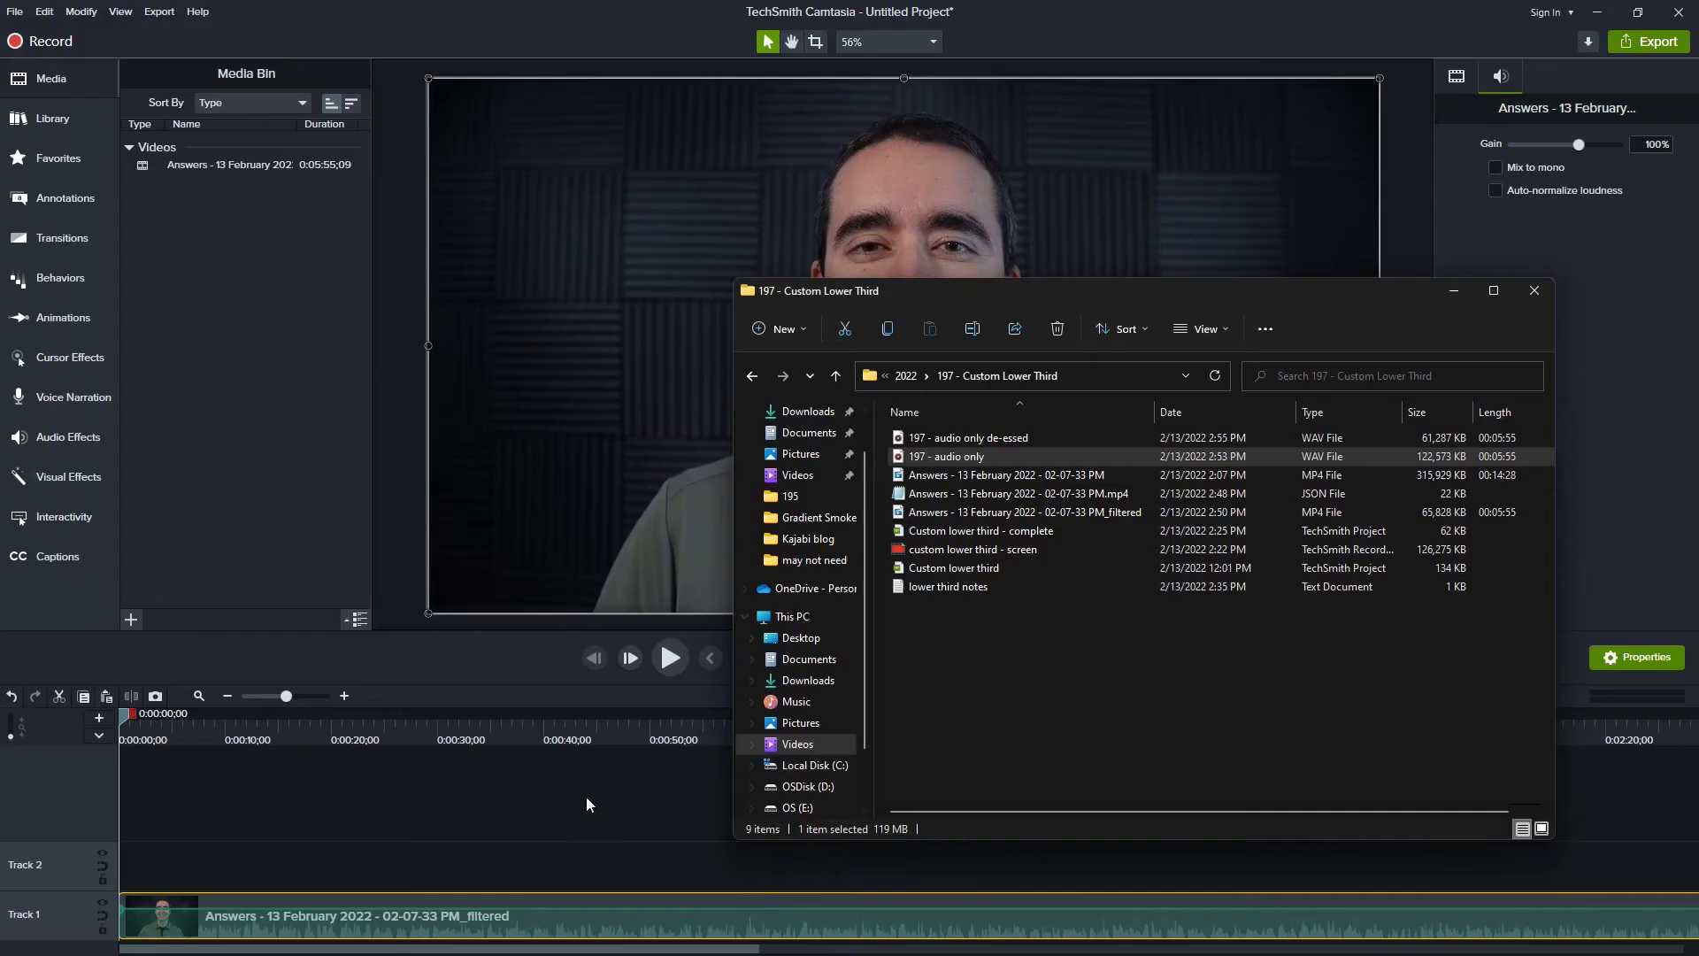
click(961, 457)
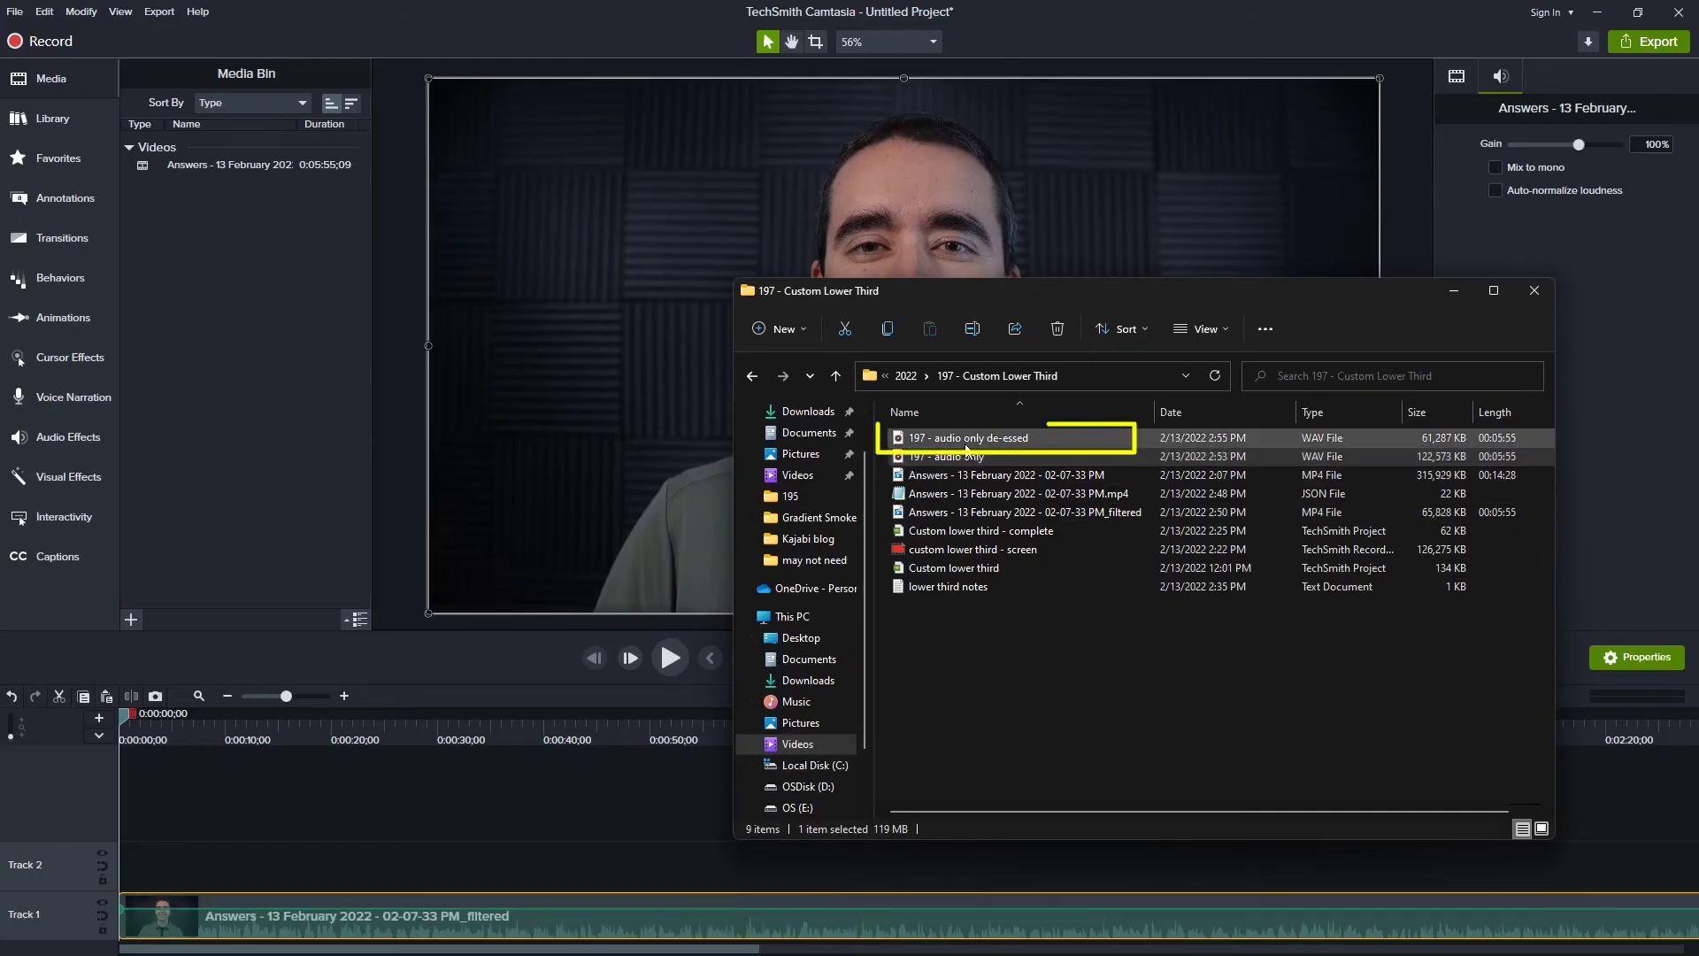
click(967, 441)
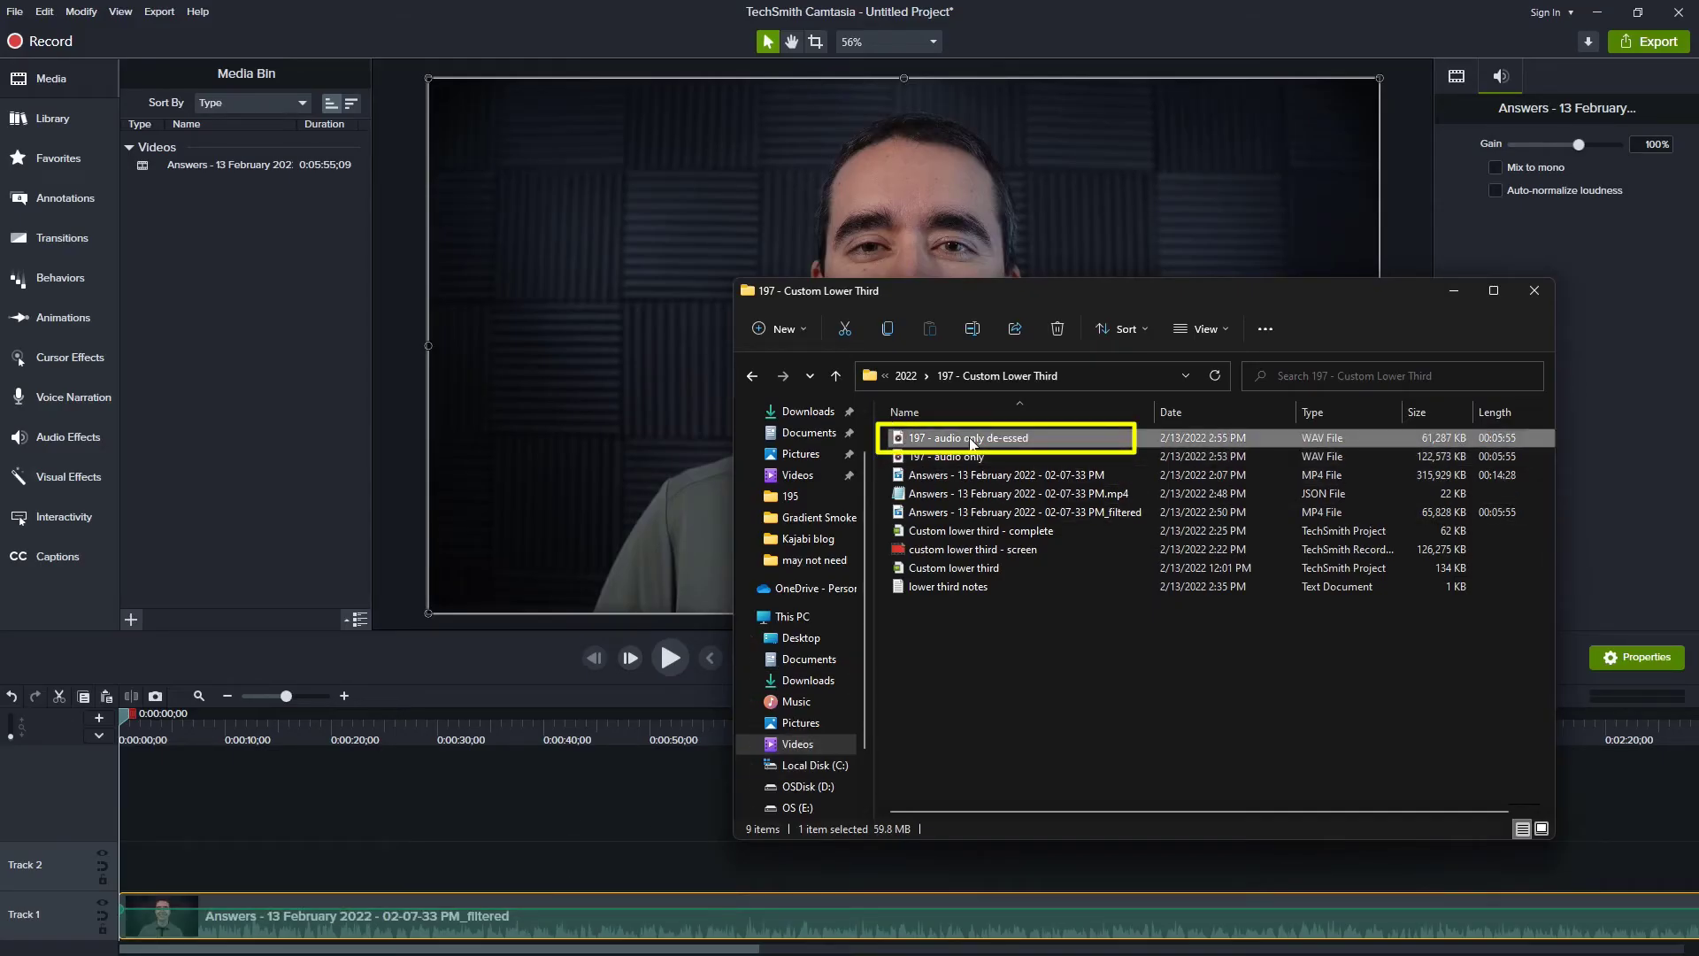
drag(971, 443, 471, 727)
Move the de-essed audio to Track 1 below the video and align it to 0:00
drag(253, 864, 251, 864)
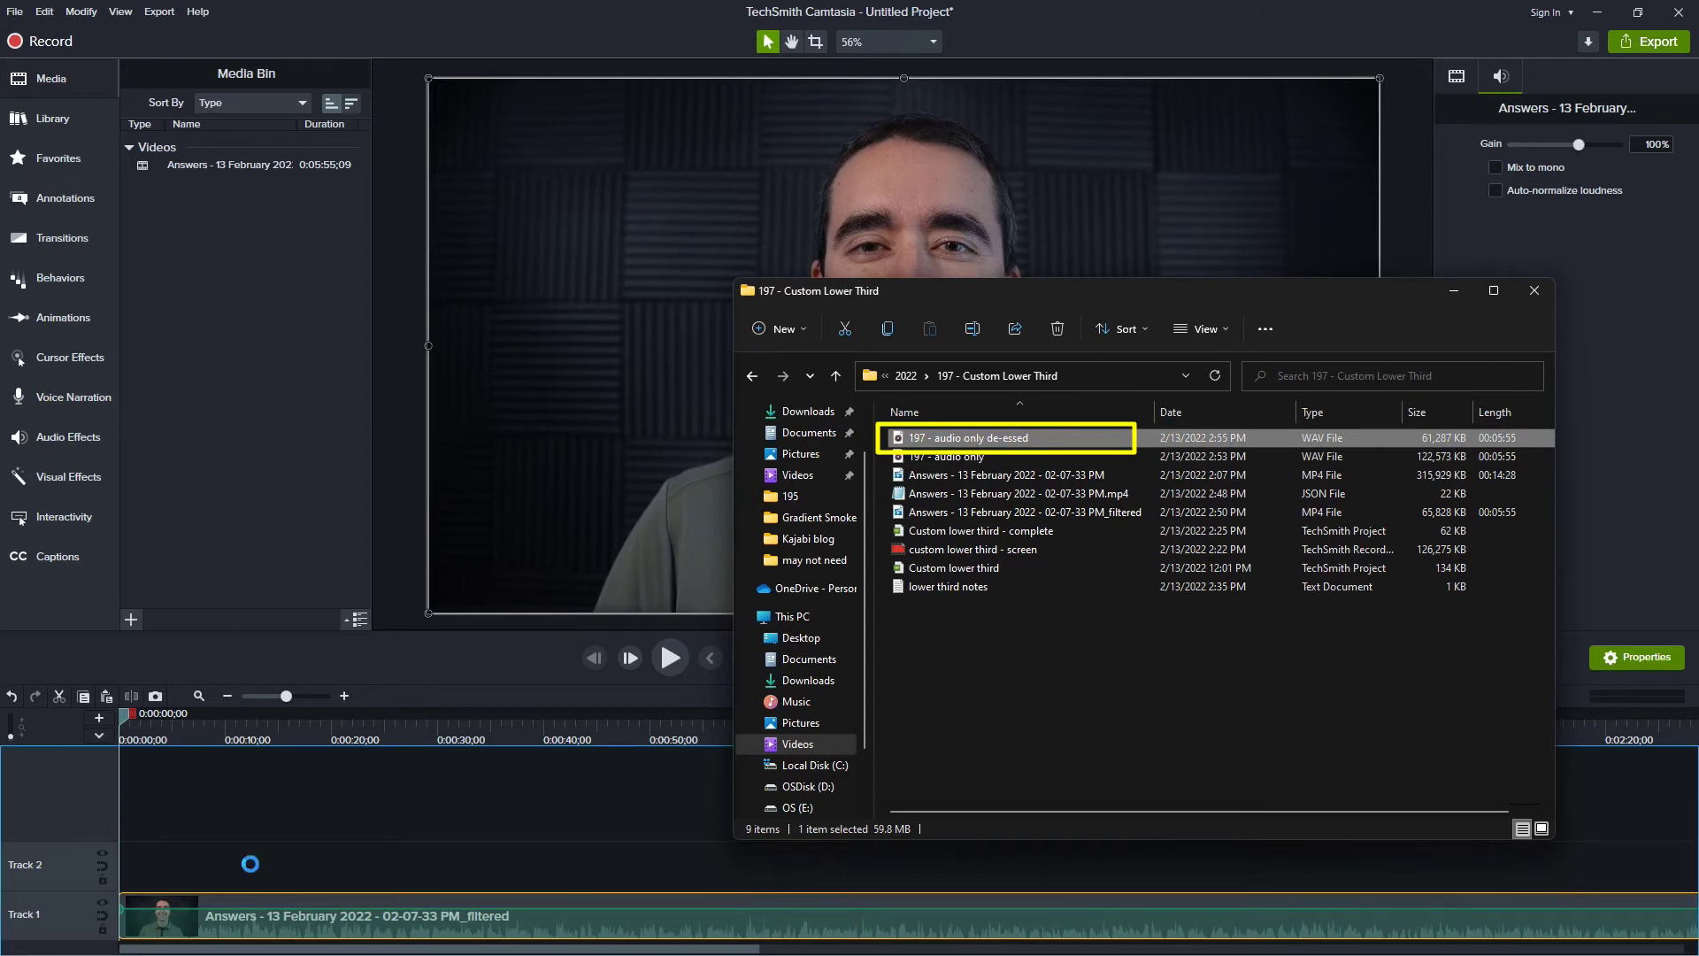
drag(54, 851, 51, 926)
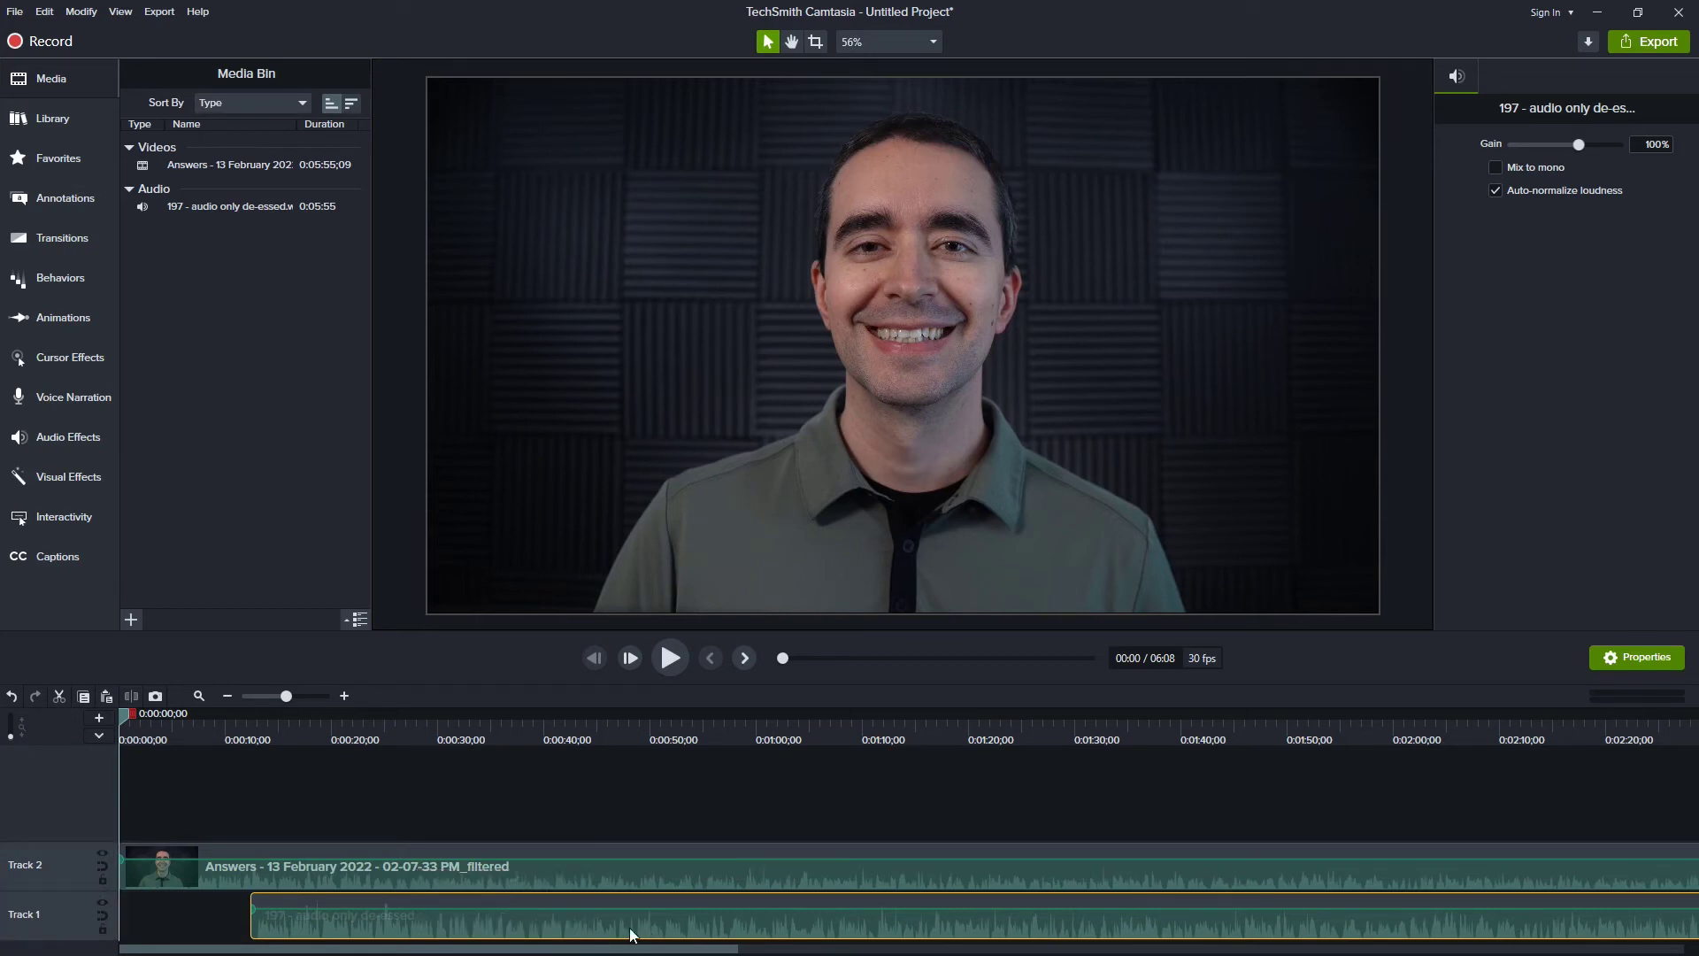
drag(623, 931, 1434, 949)
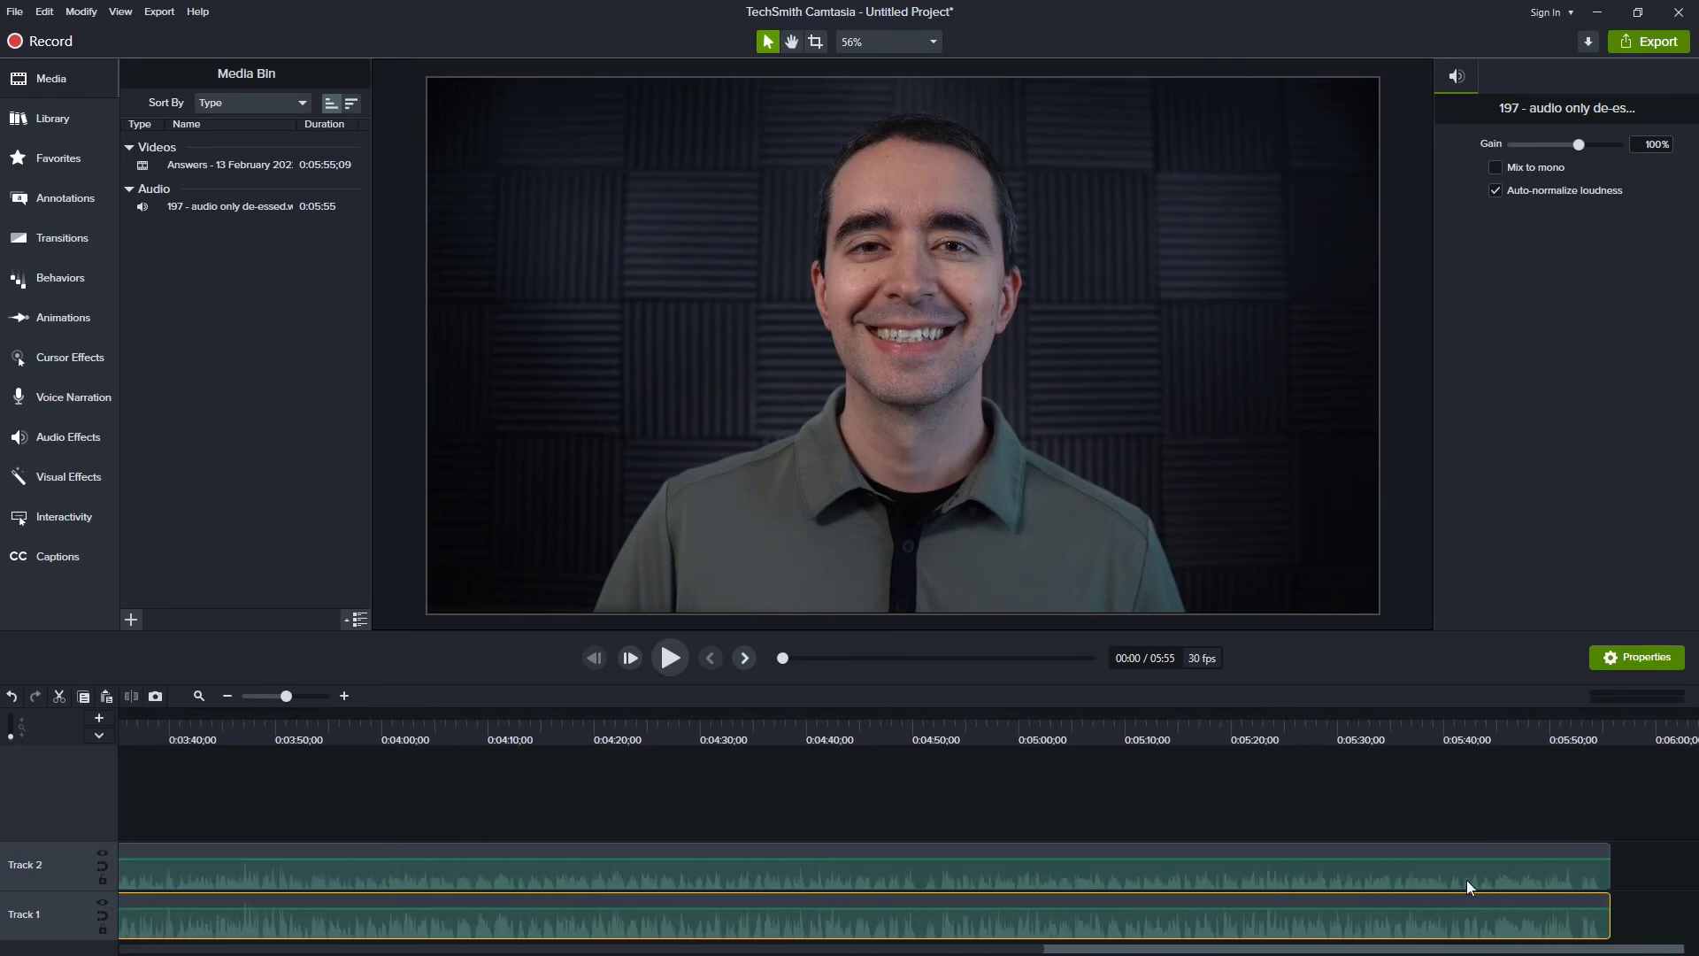
click(1585, 732)
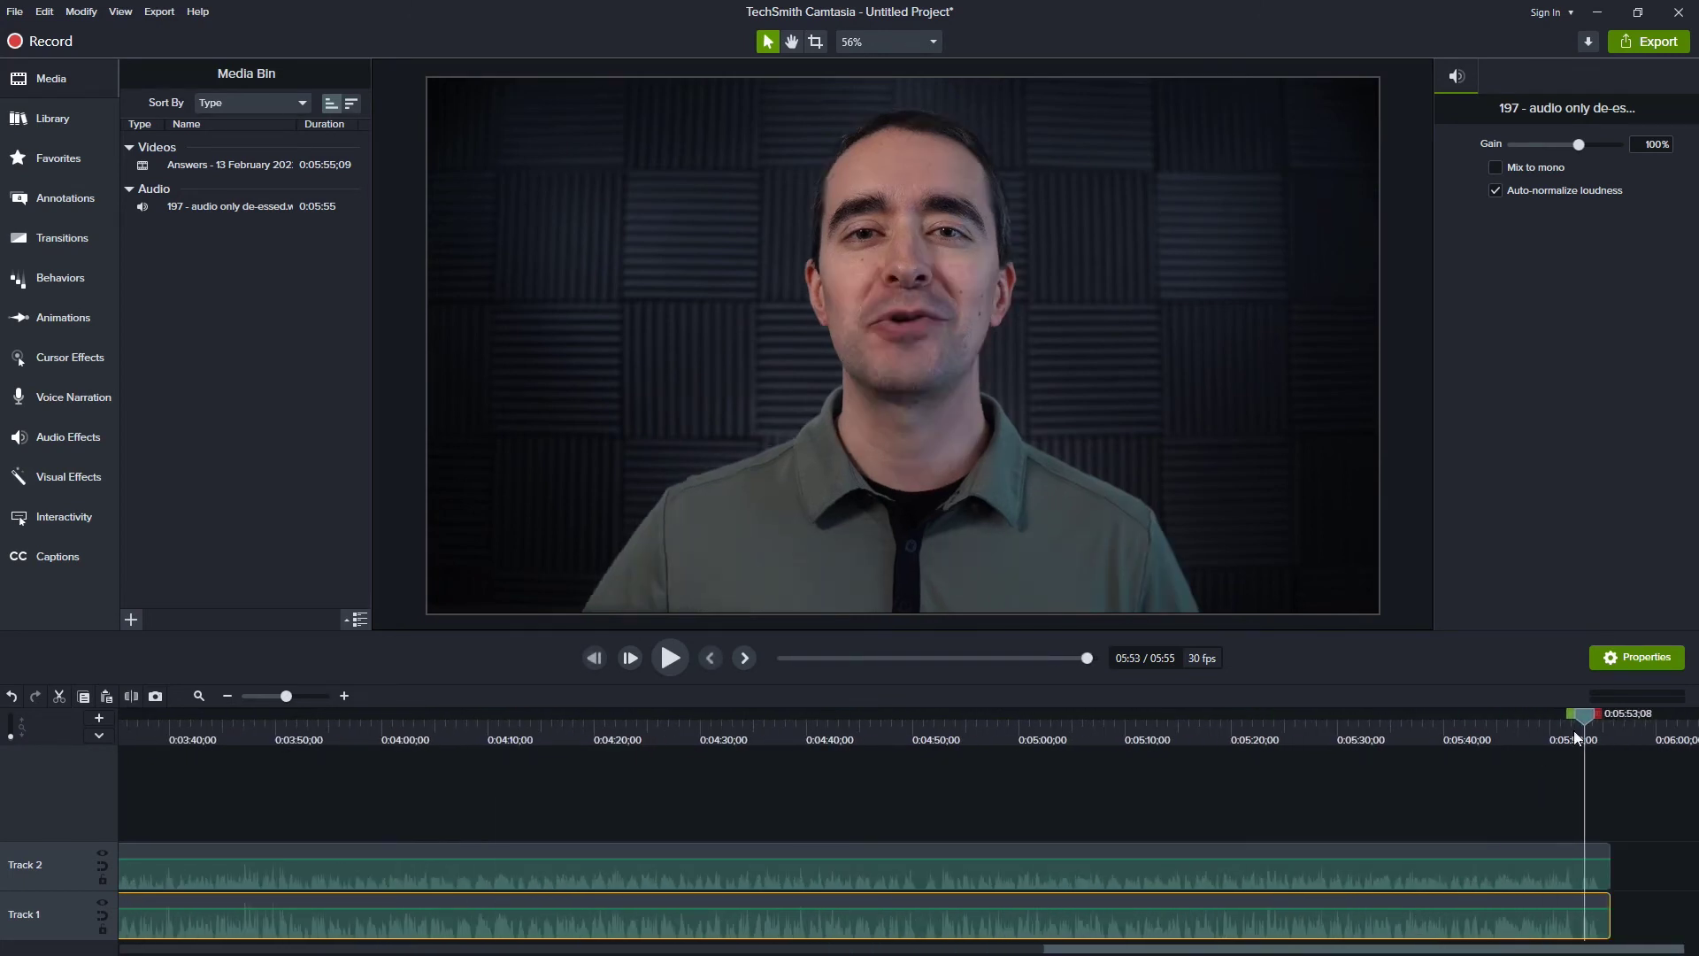
drag(307, 700, 361, 706)
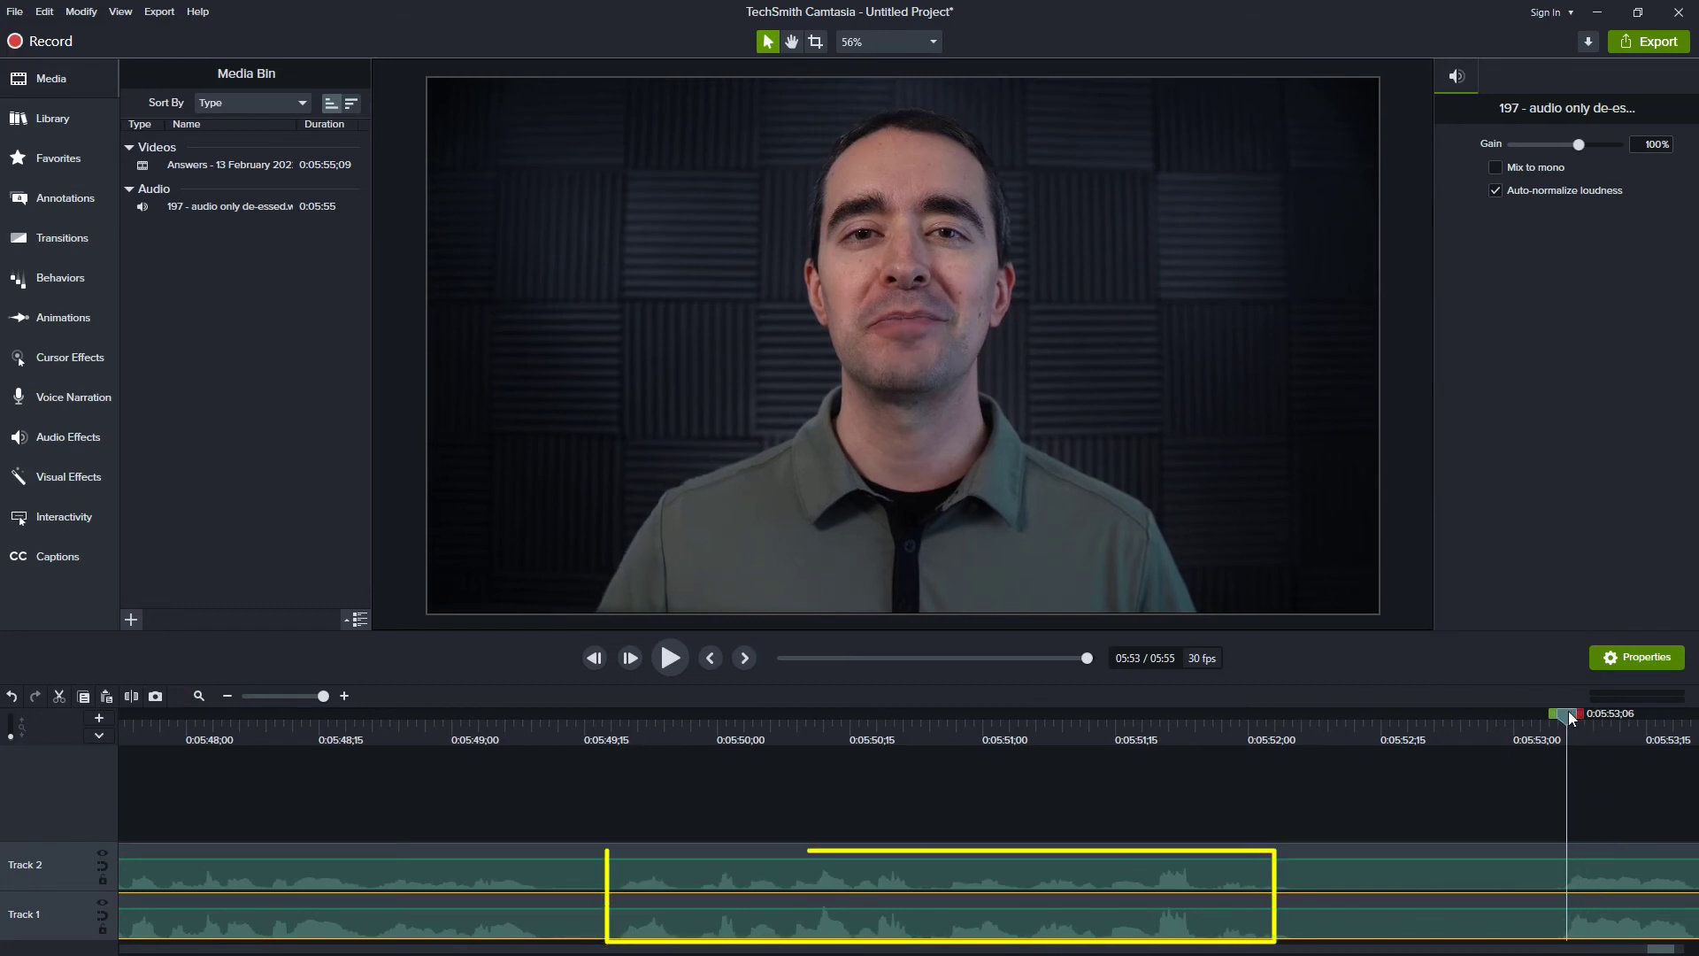
drag(1585, 715, 828, 796)
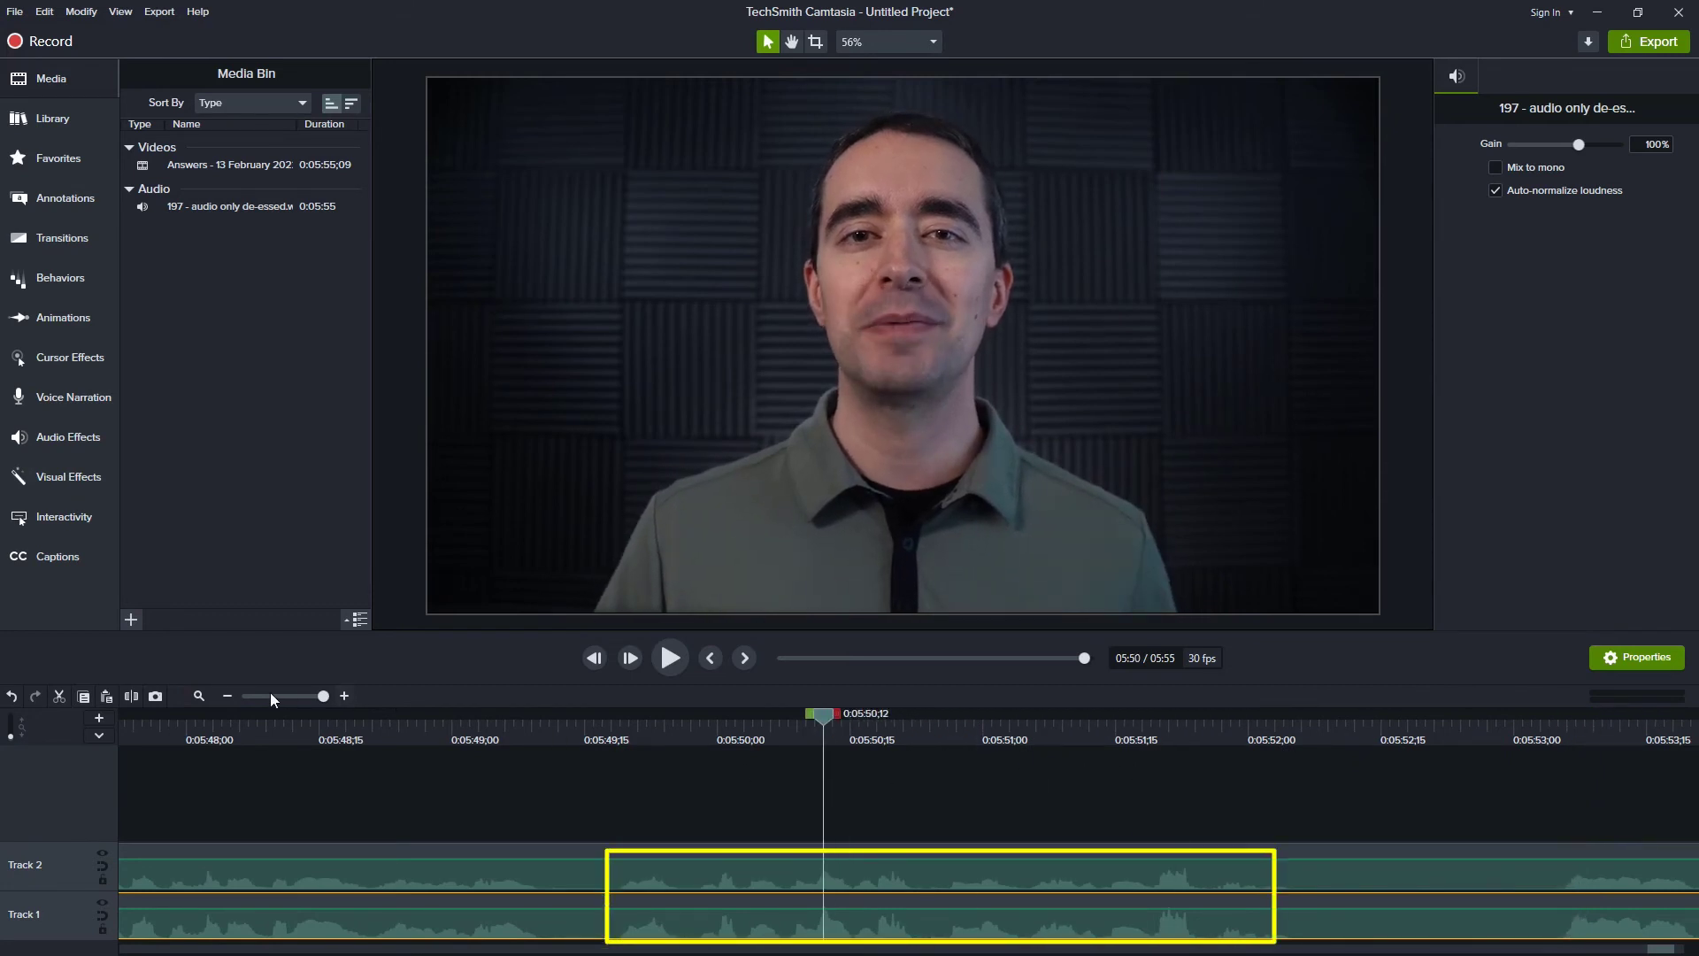
click(196, 697)
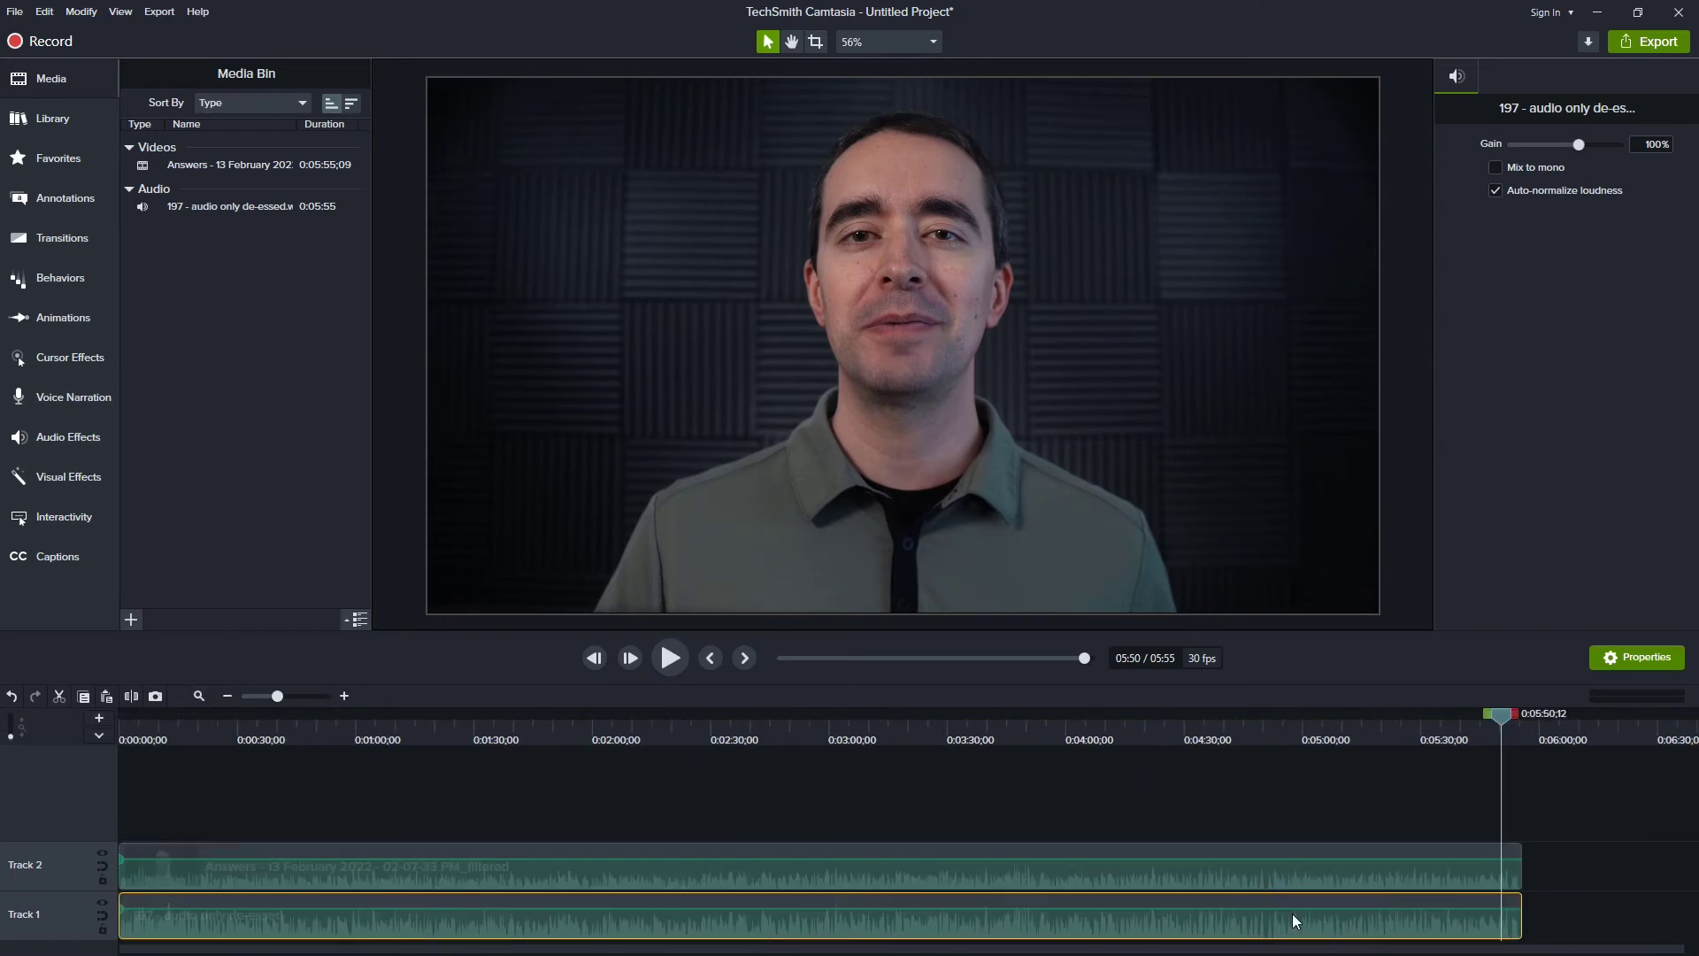
Drop the webcam clip's Gain to 0% to mute its original audio, then scrub to check
click(1278, 869)
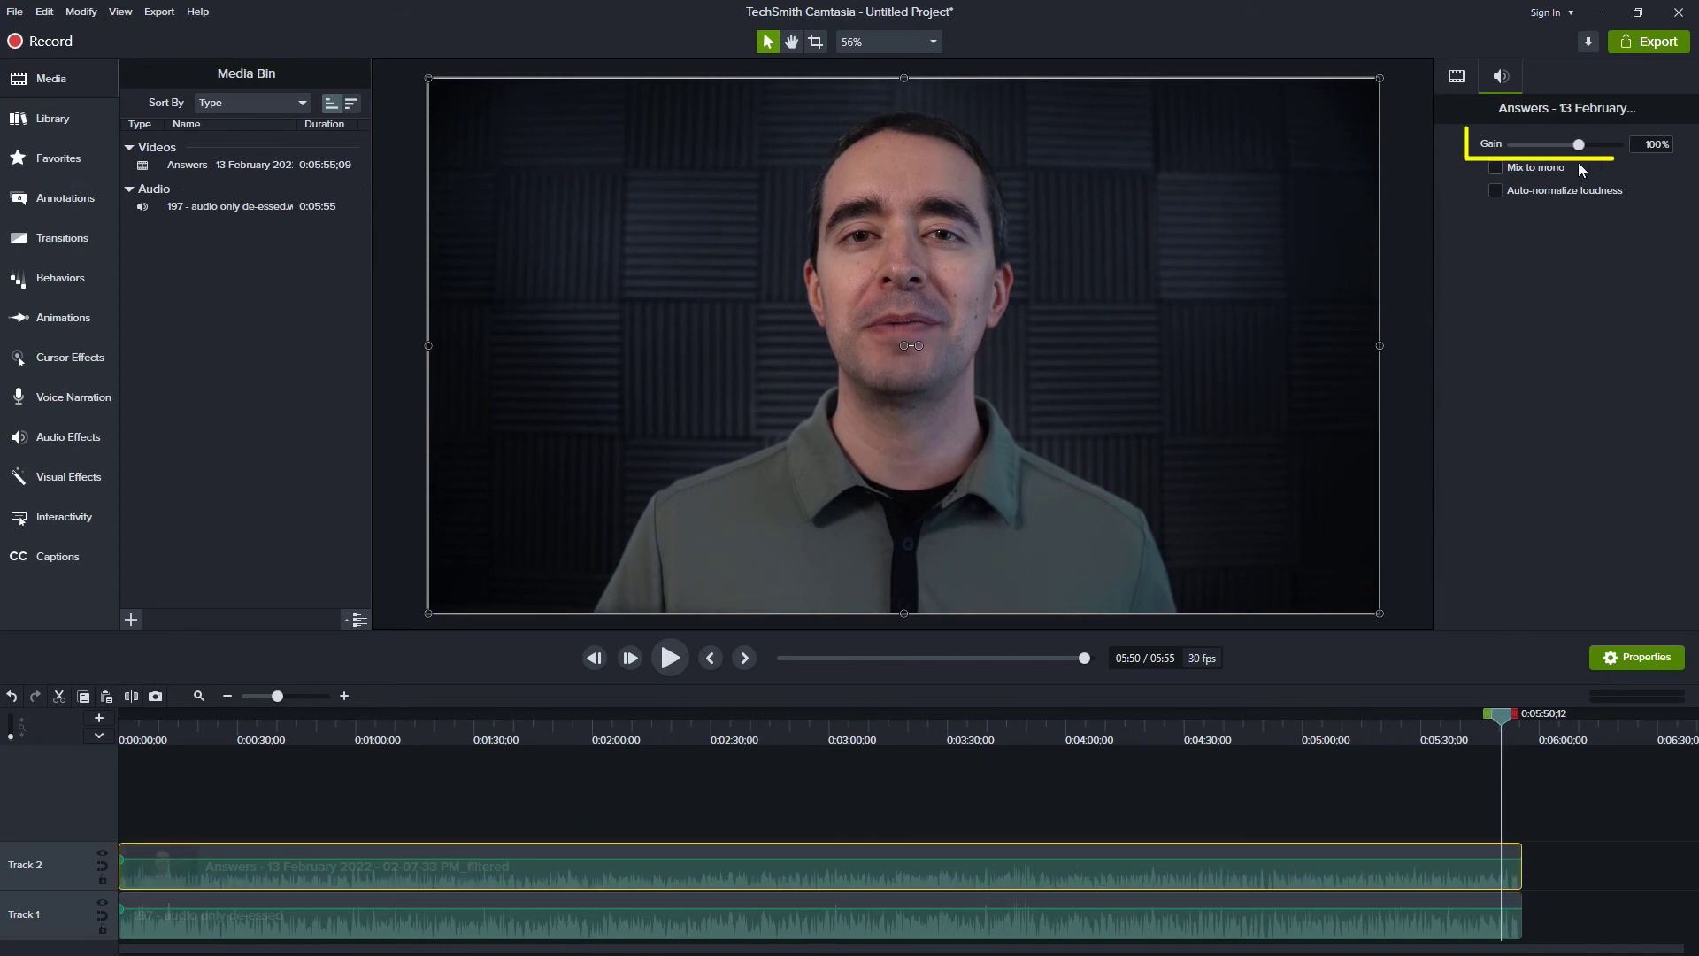
drag(1580, 145, 1474, 153)
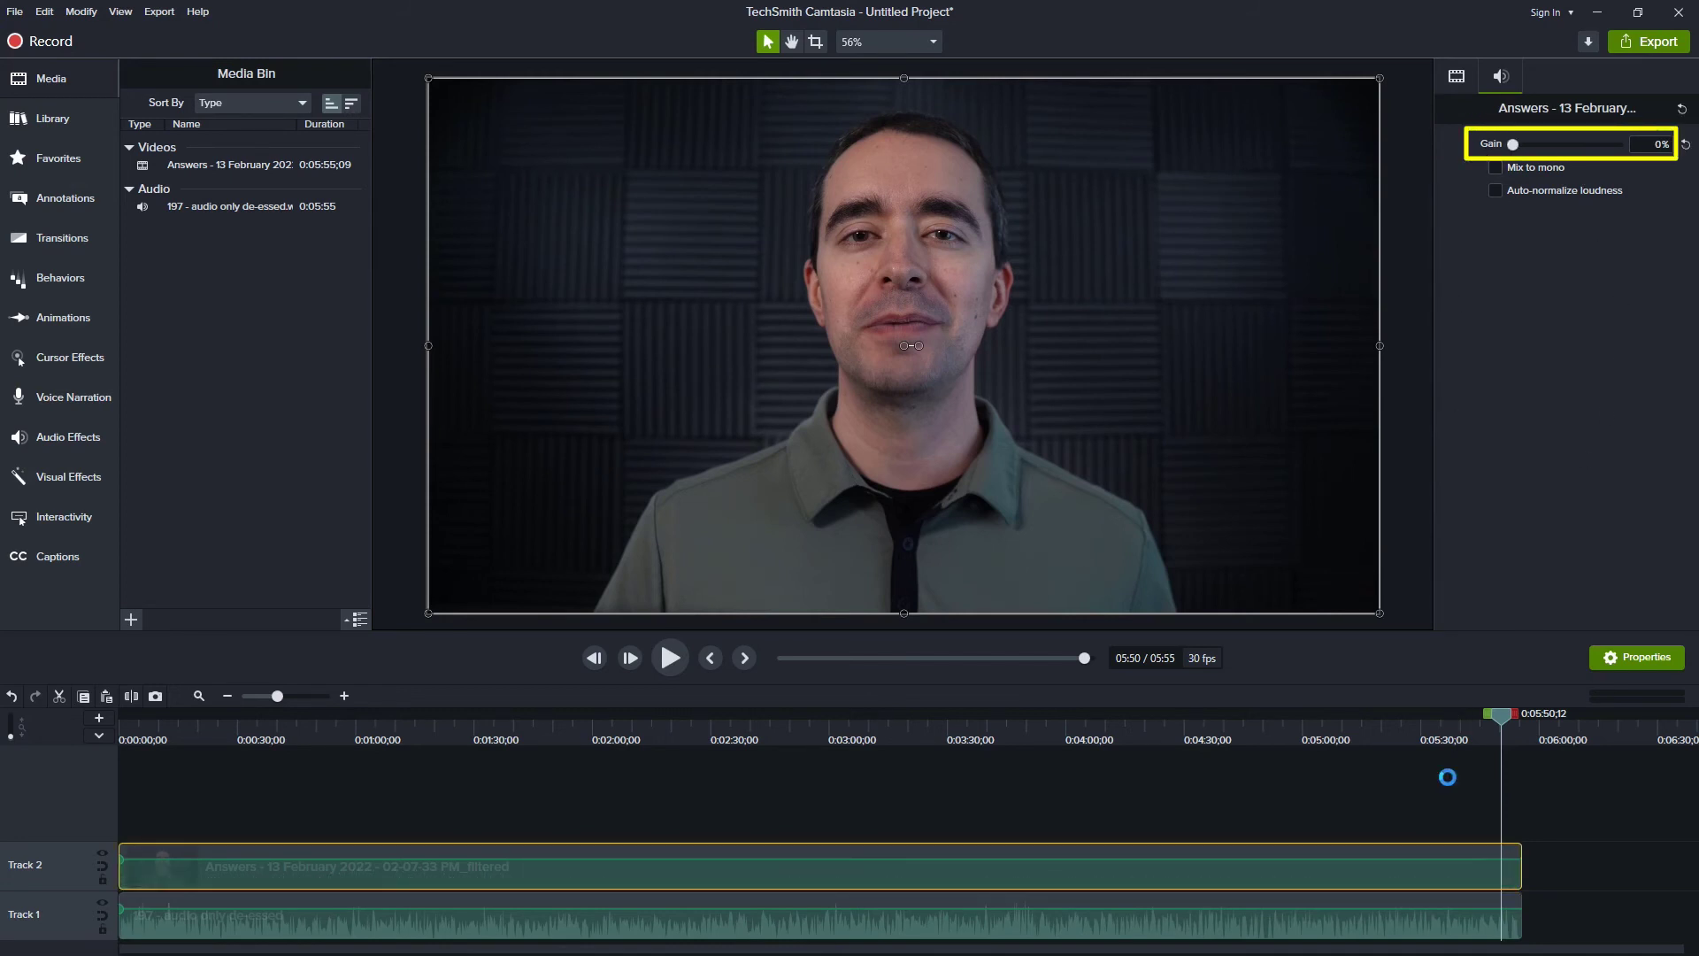
drag(1398, 740, 1447, 749)
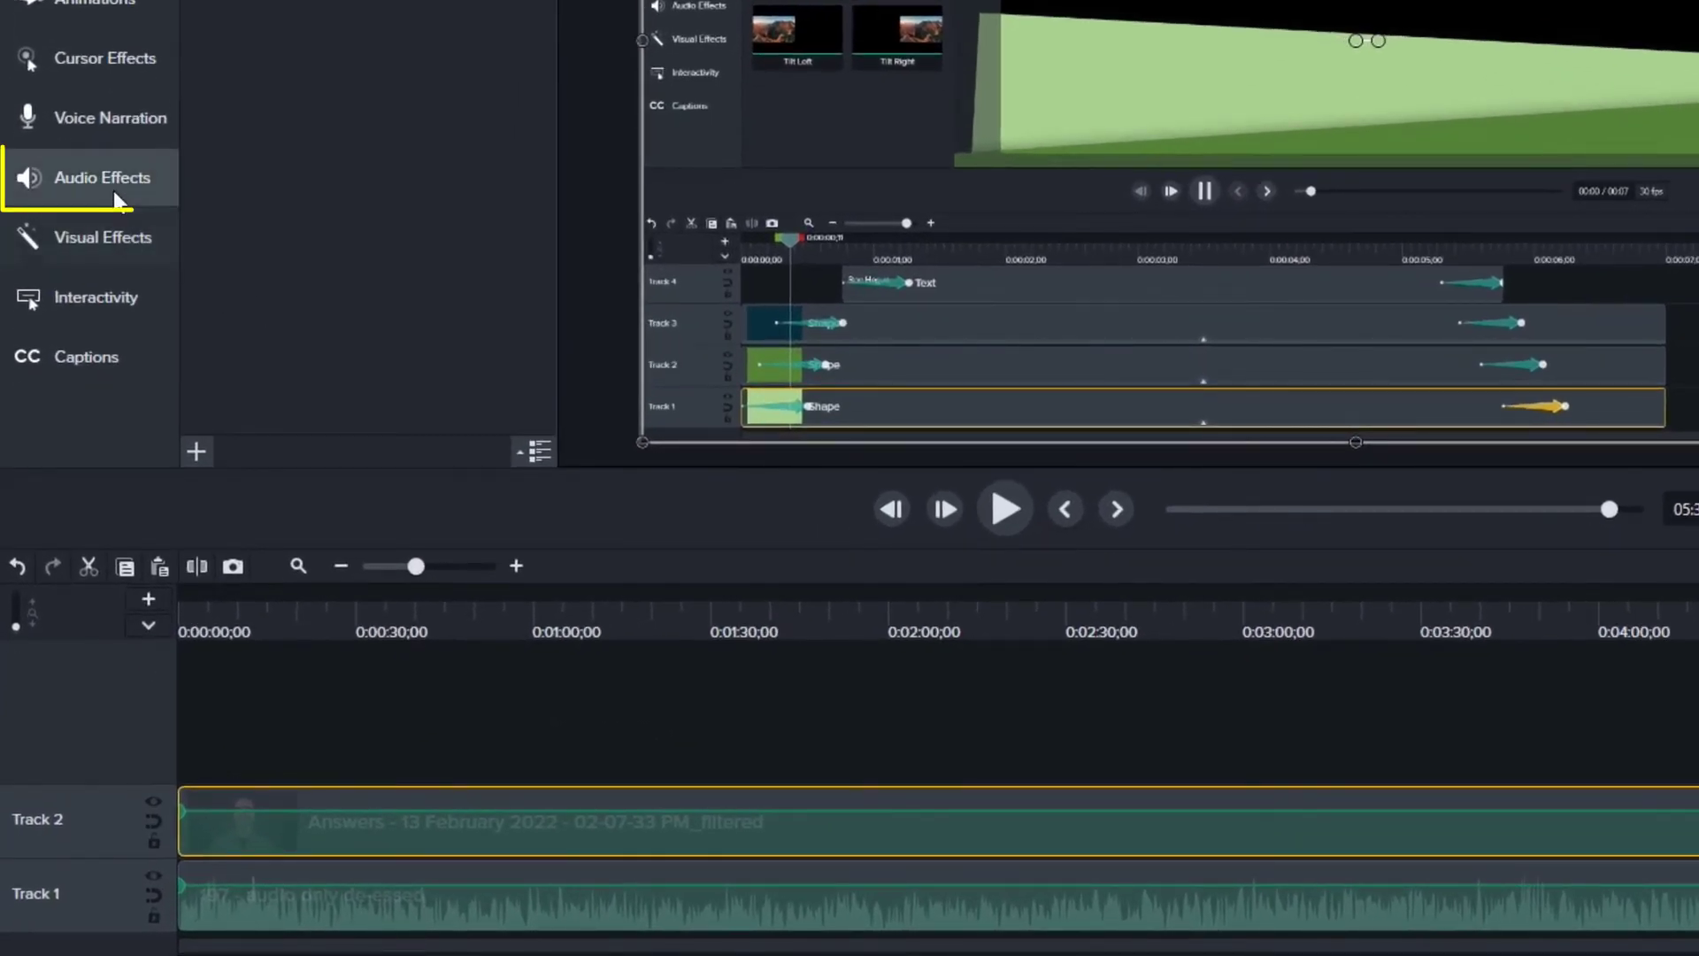
Drop the Studio Compression effect from Audio Effects onto the de-essed WAV clip on Track 1
click(116, 199)
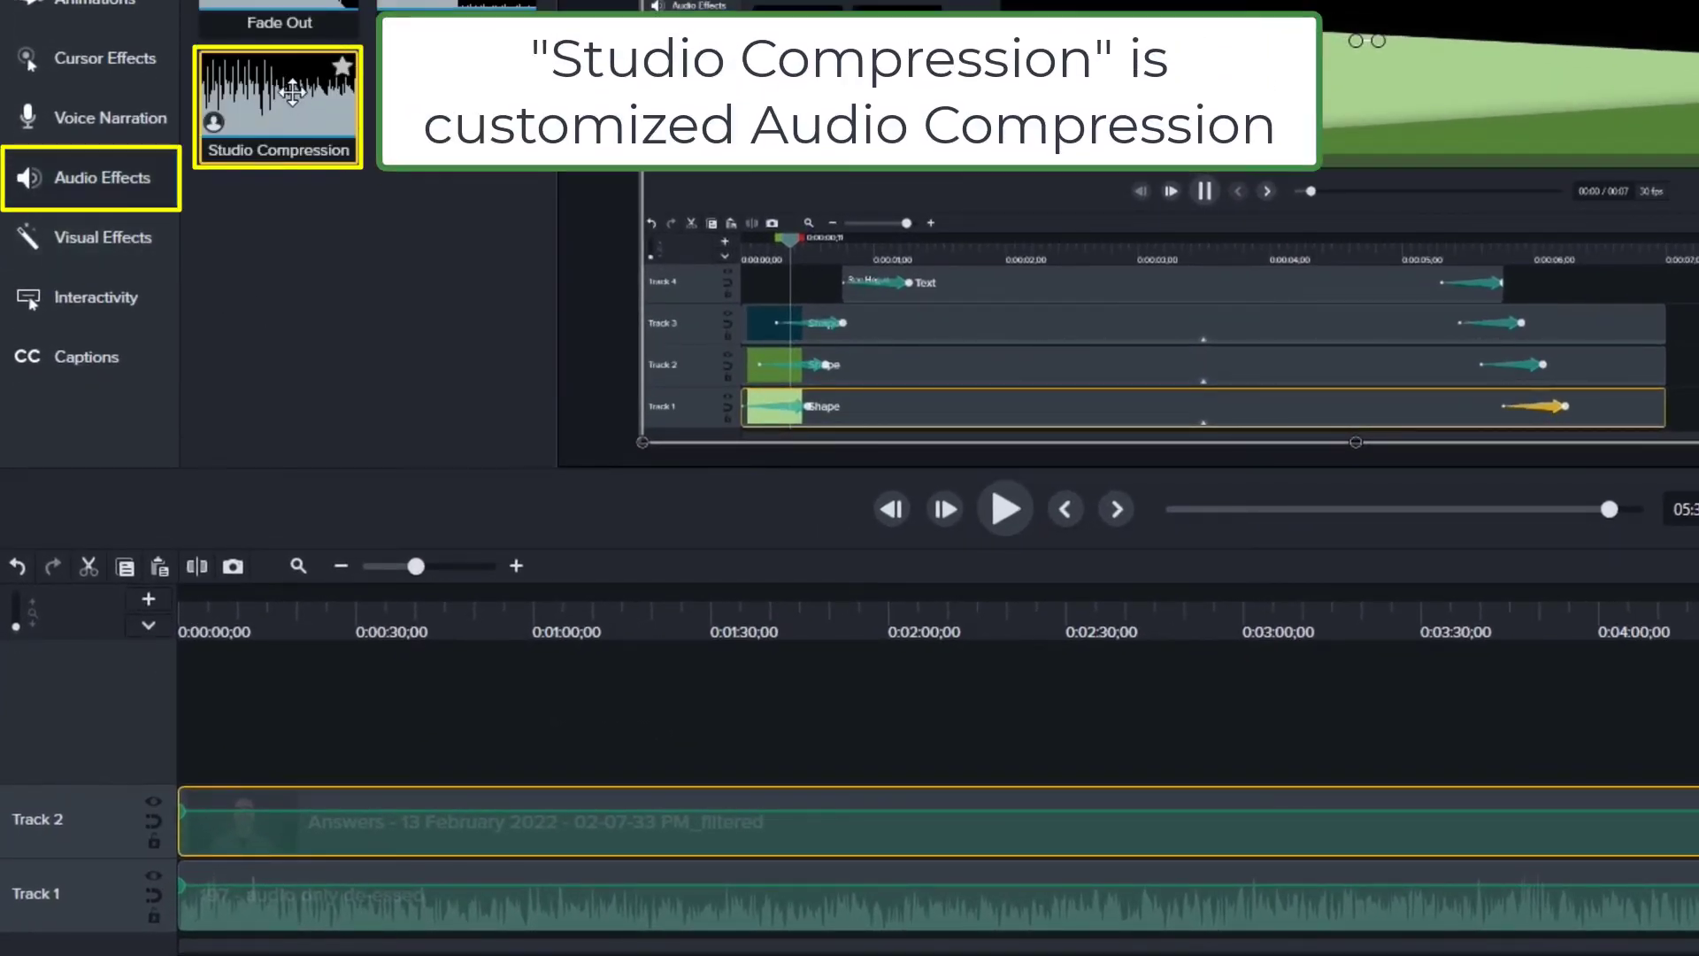
drag(292, 91, 884, 910)
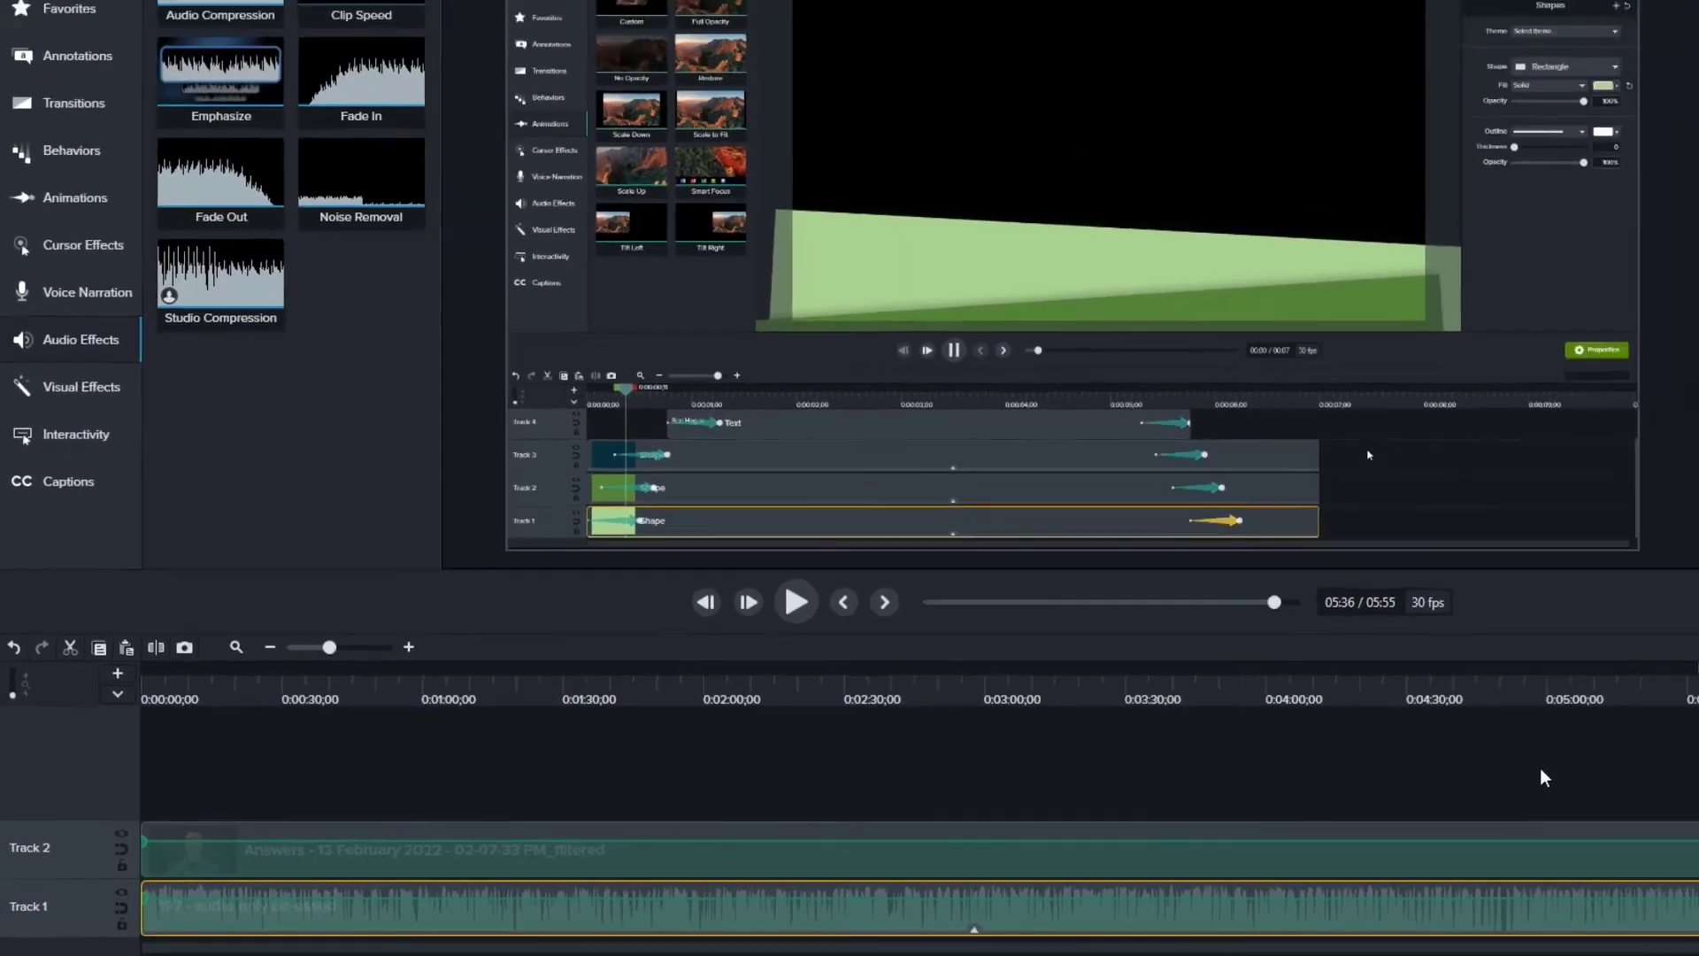